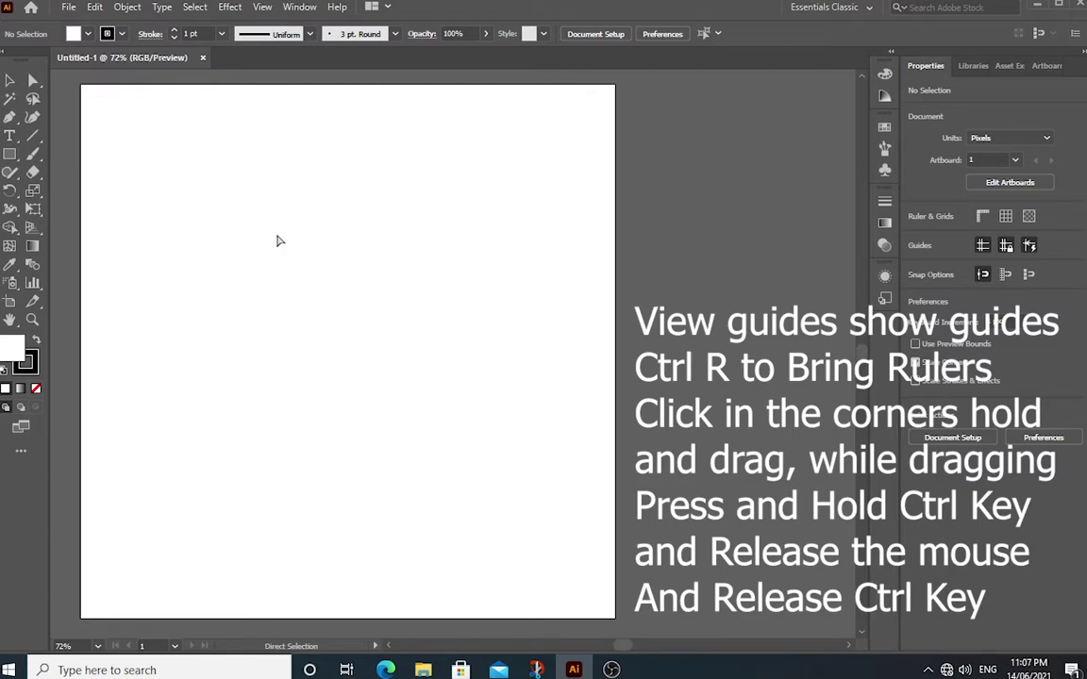
# - Show the rulers and place a horizontal and a vertical guide crossing at the artboard's centre, 400 px by 400 px
pyautogui.hotkey('ctrl', 'r')
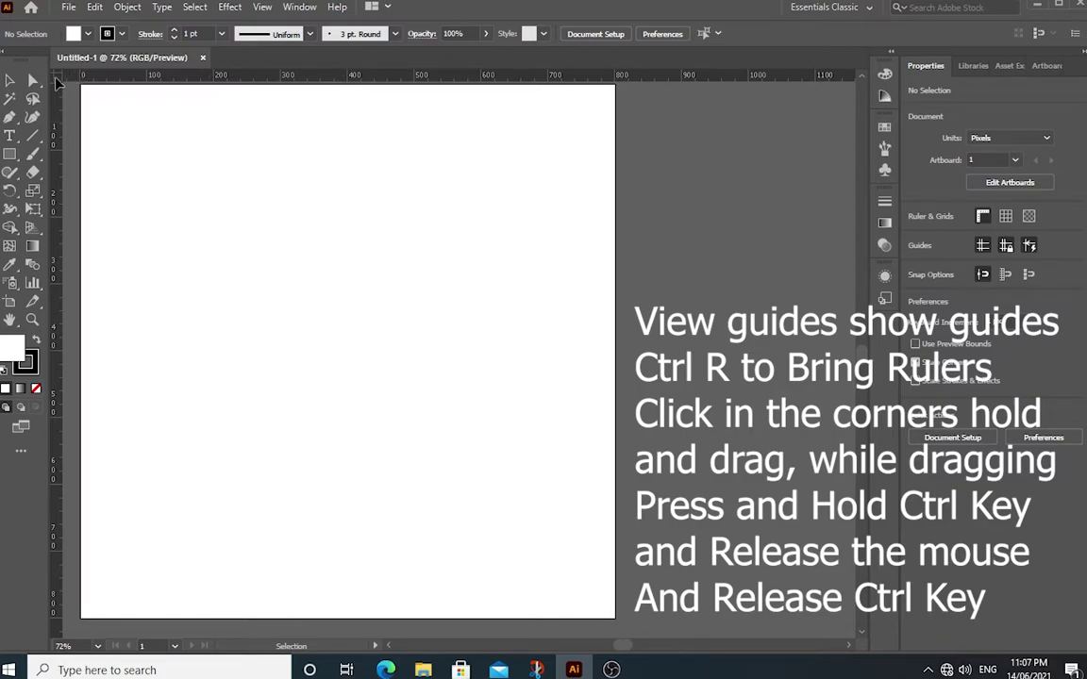
pyautogui.moveTo(55, 81); pyautogui.dragTo(349, 352)
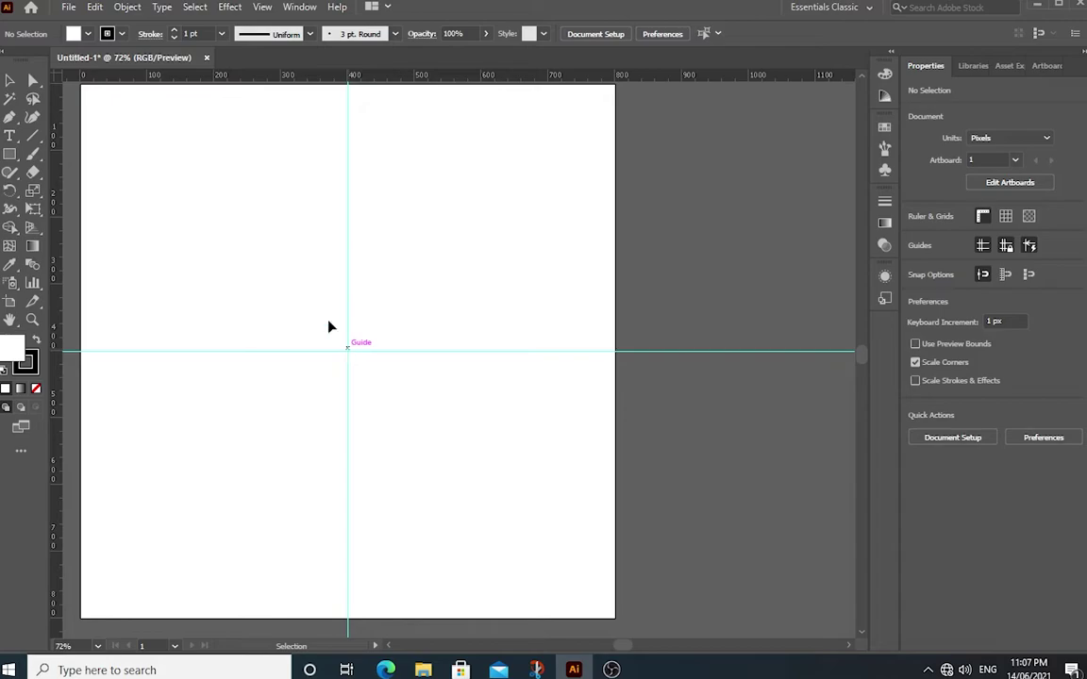
# - Draw a circle about 619 px in diameter centred on the guide intersection and set its stroke weight to 3 pt
pyautogui.click(10, 155)
pyautogui.moveTo(11, 158); pyautogui.dragTo(65, 192)
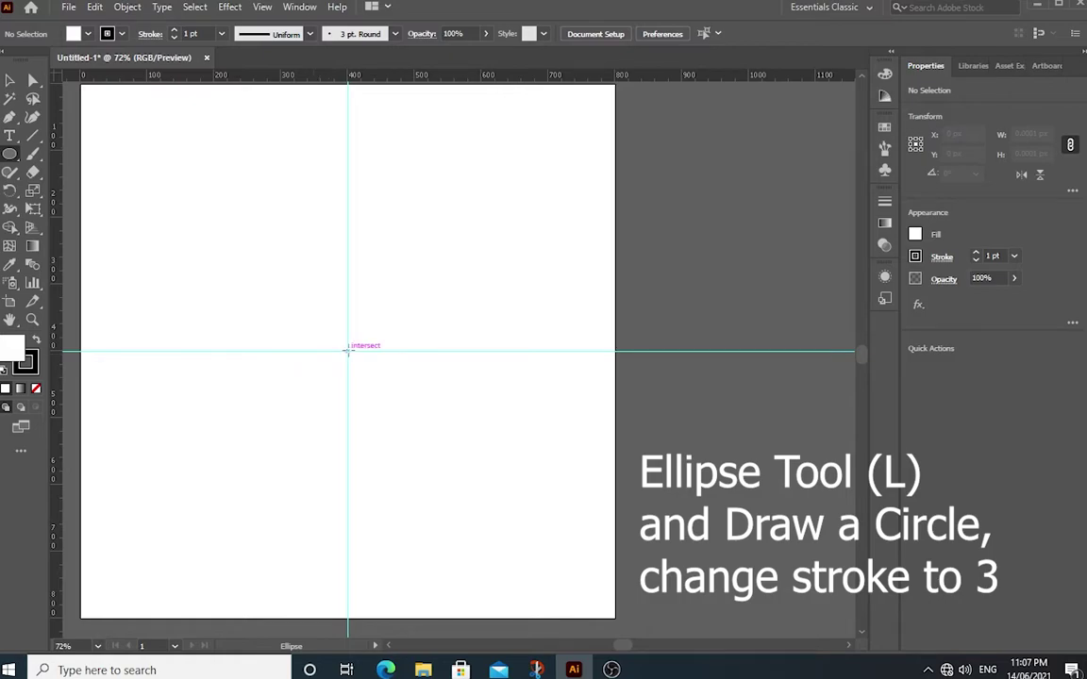
pyautogui.moveTo(347, 351); pyautogui.dragTo(516, 558)
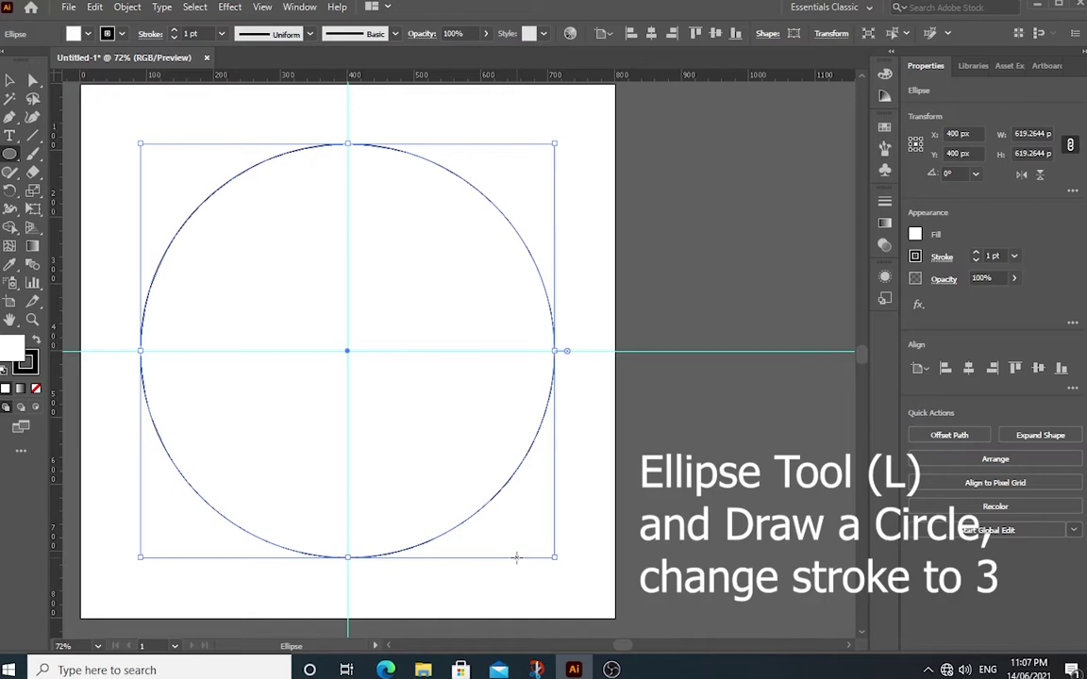
pyautogui.press('v')
pyautogui.click(221, 34)
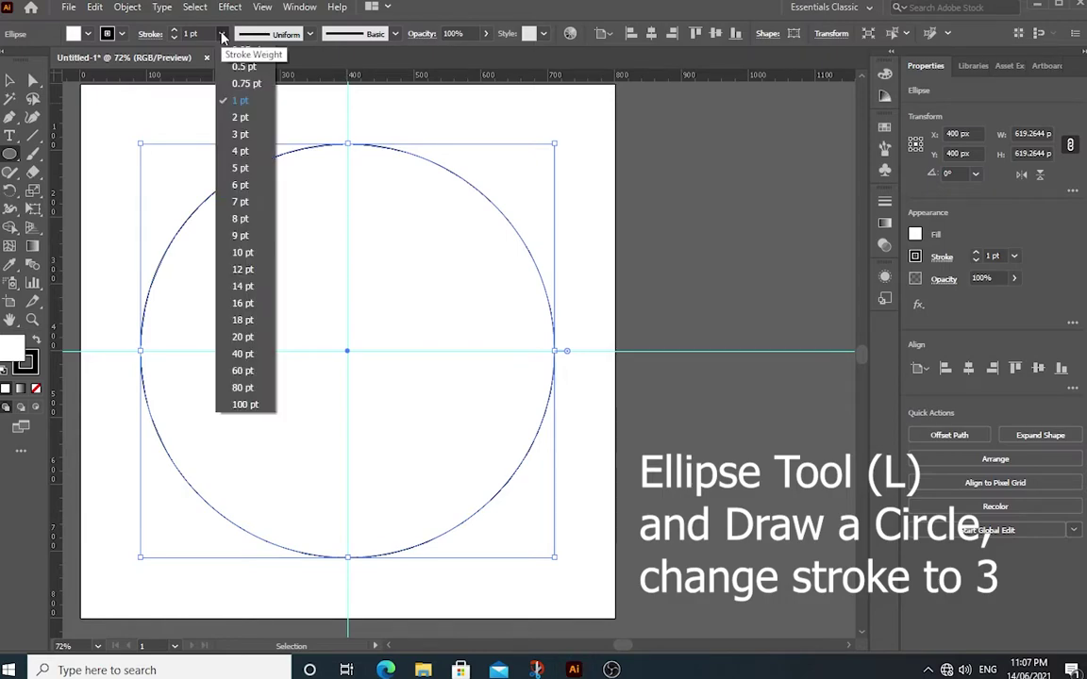
pyautogui.click(240, 135)
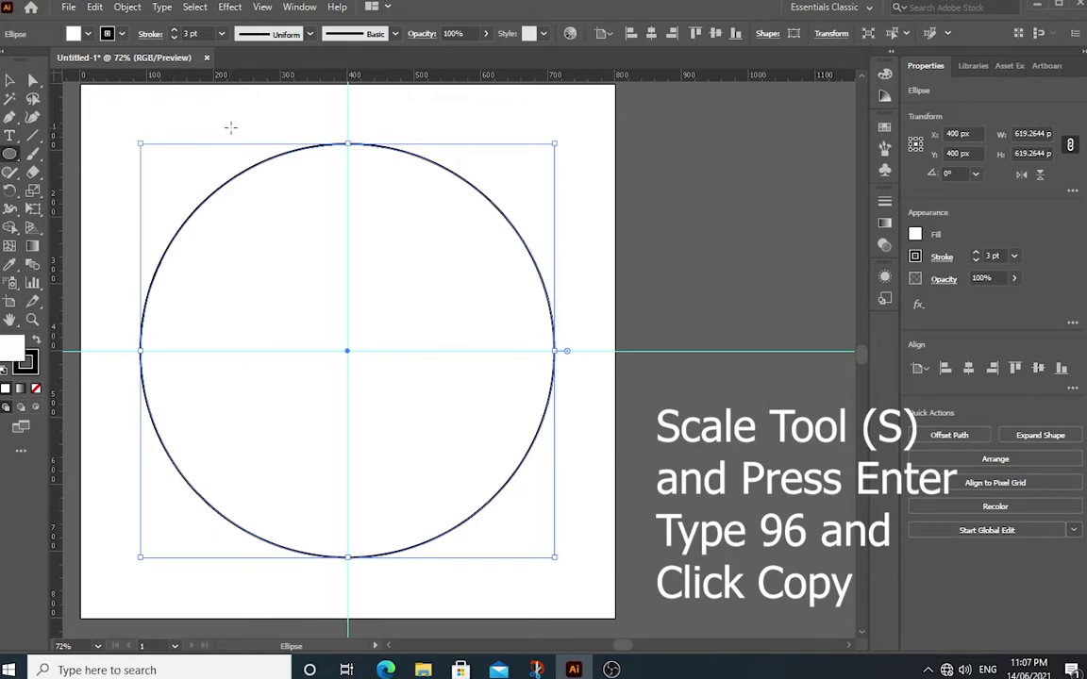
# - Create a copy of the circle uniformly scaled to 96% with the Scale tool, then deselect it
pyautogui.click(10, 85)
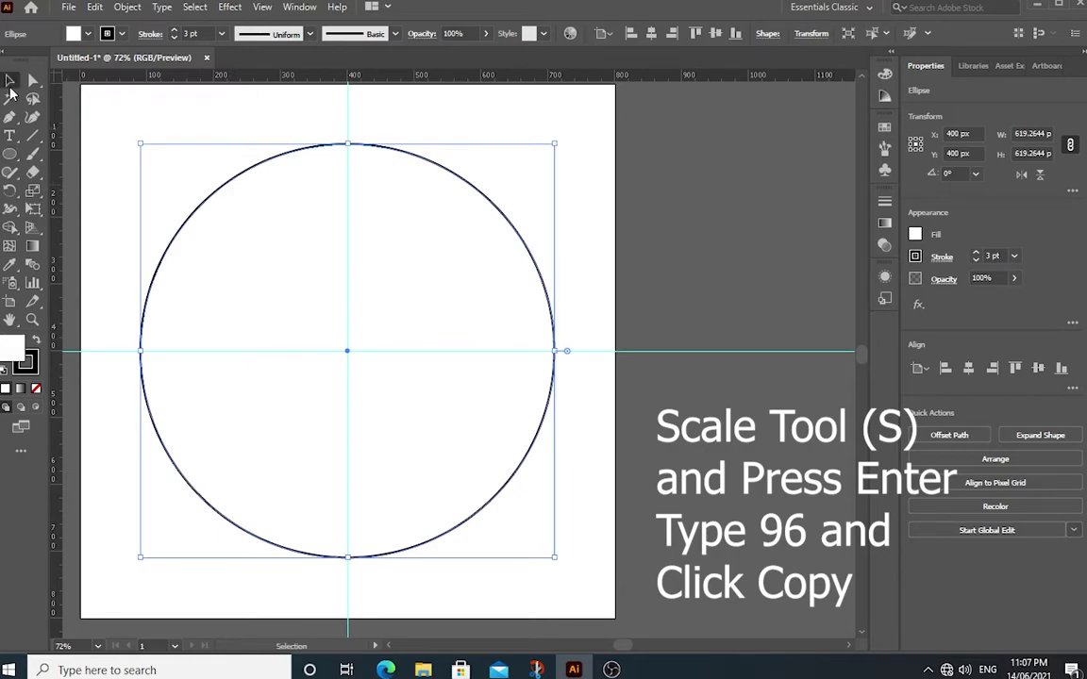
pyautogui.click(31, 196)
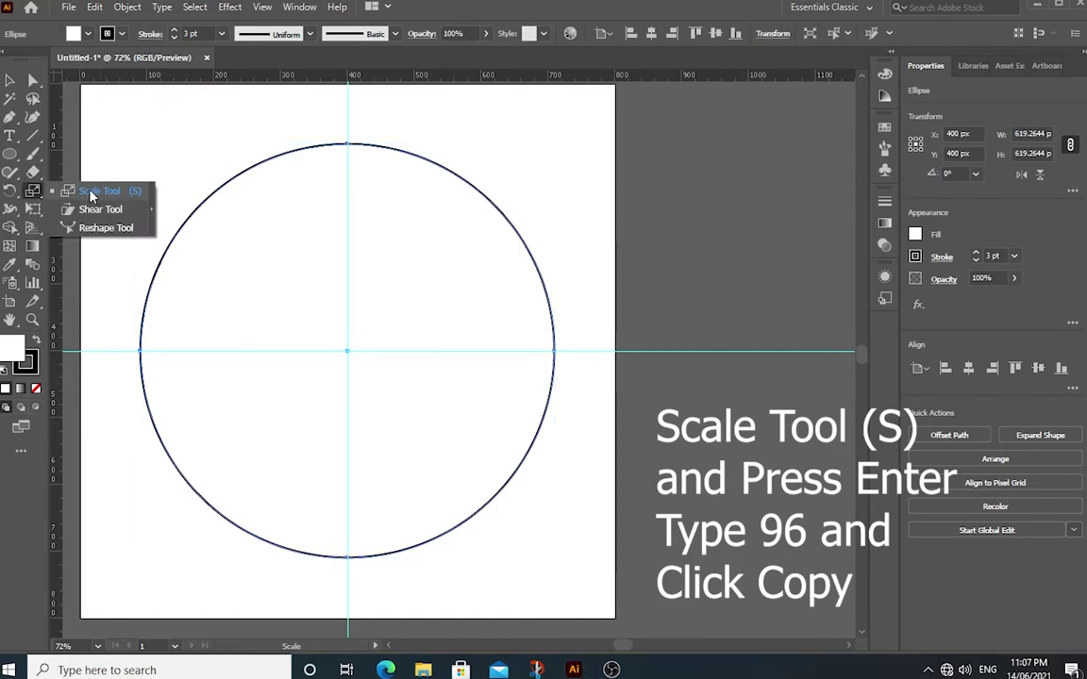
pyautogui.click(90, 193)
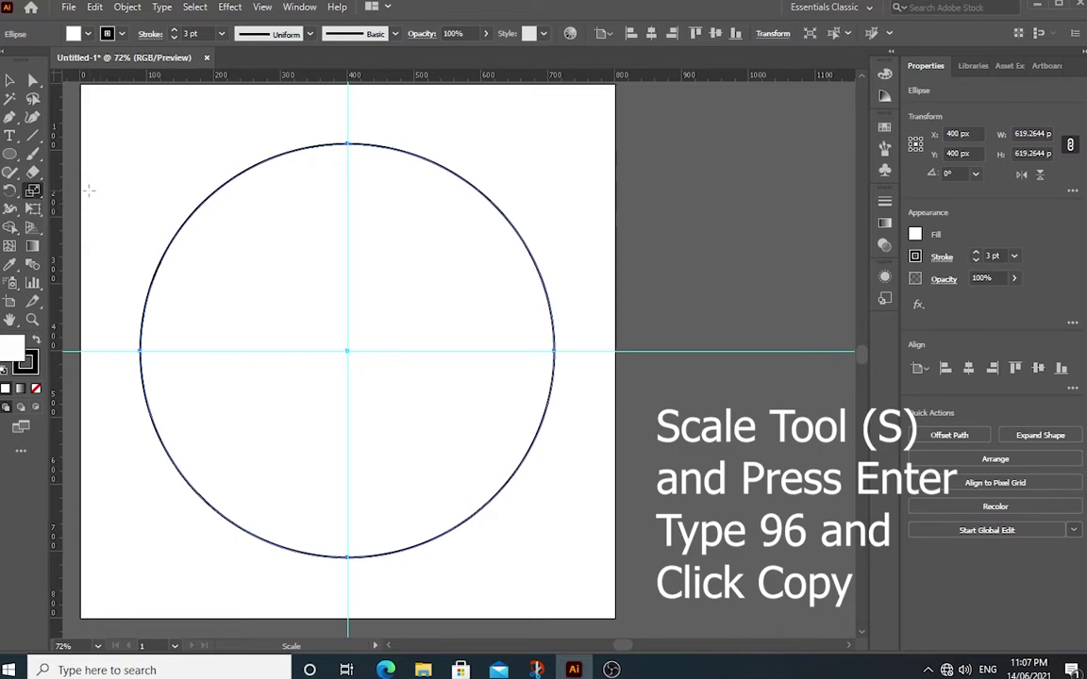
pyautogui.press('Return')
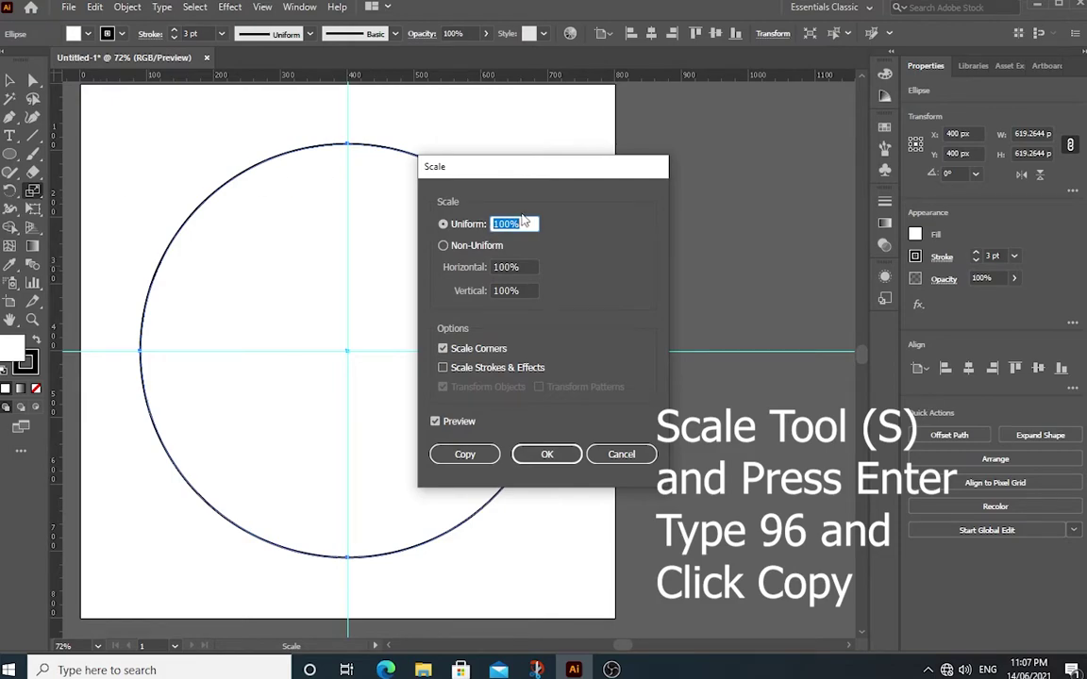
pyautogui.write('96')
pyautogui.click(492, 454)
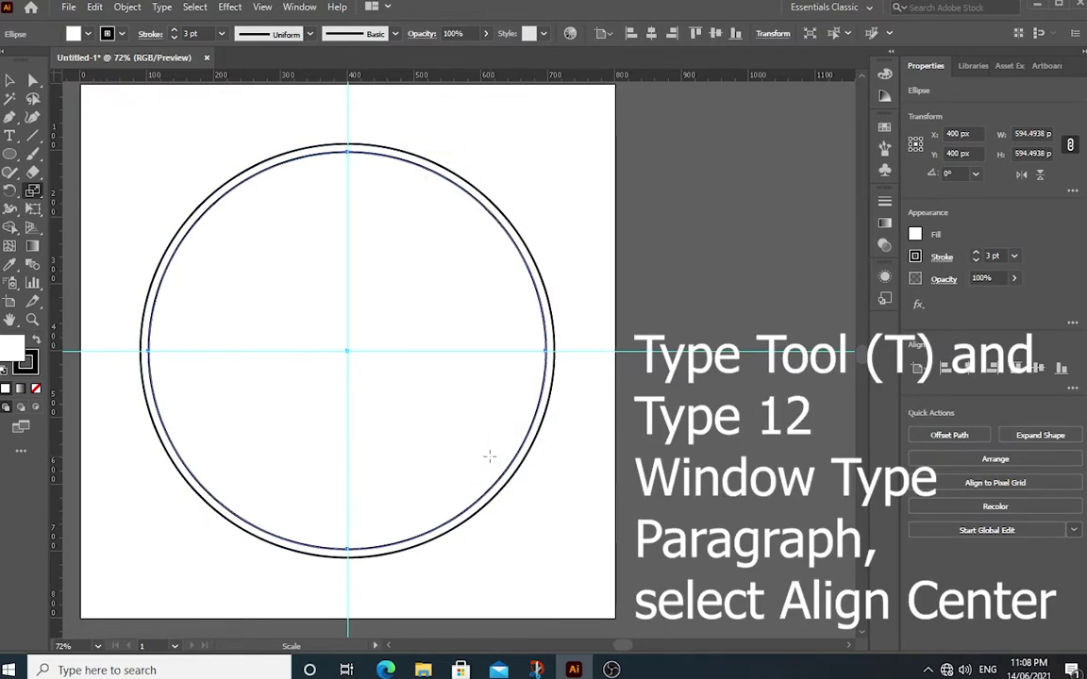
pyautogui.click(9, 80)
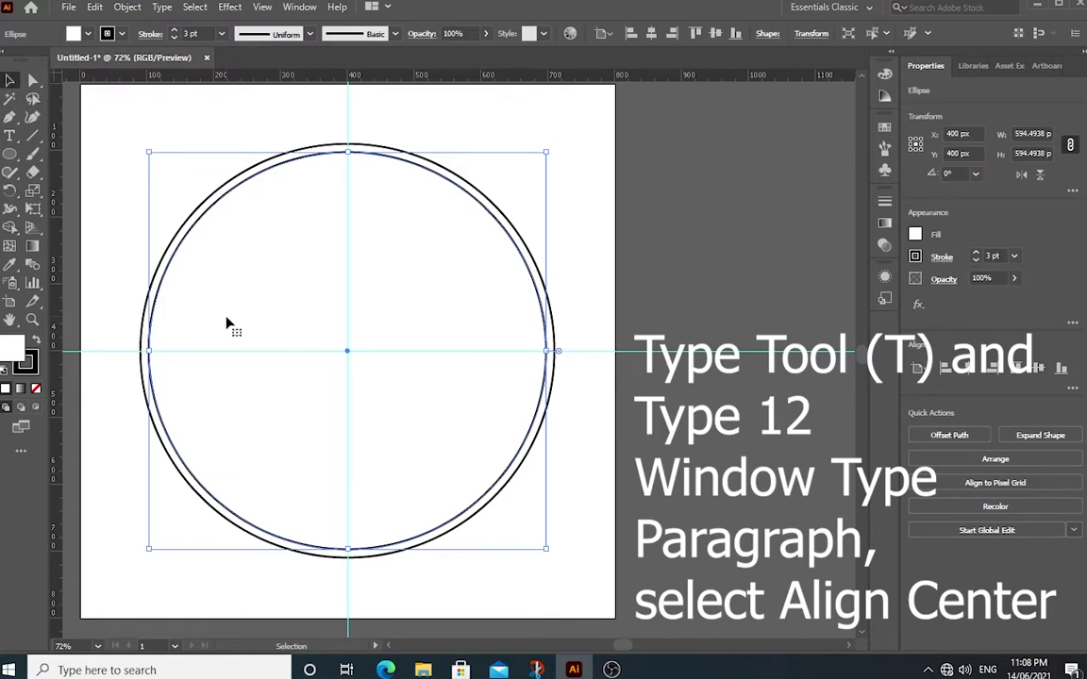
pyautogui.click(134, 170)
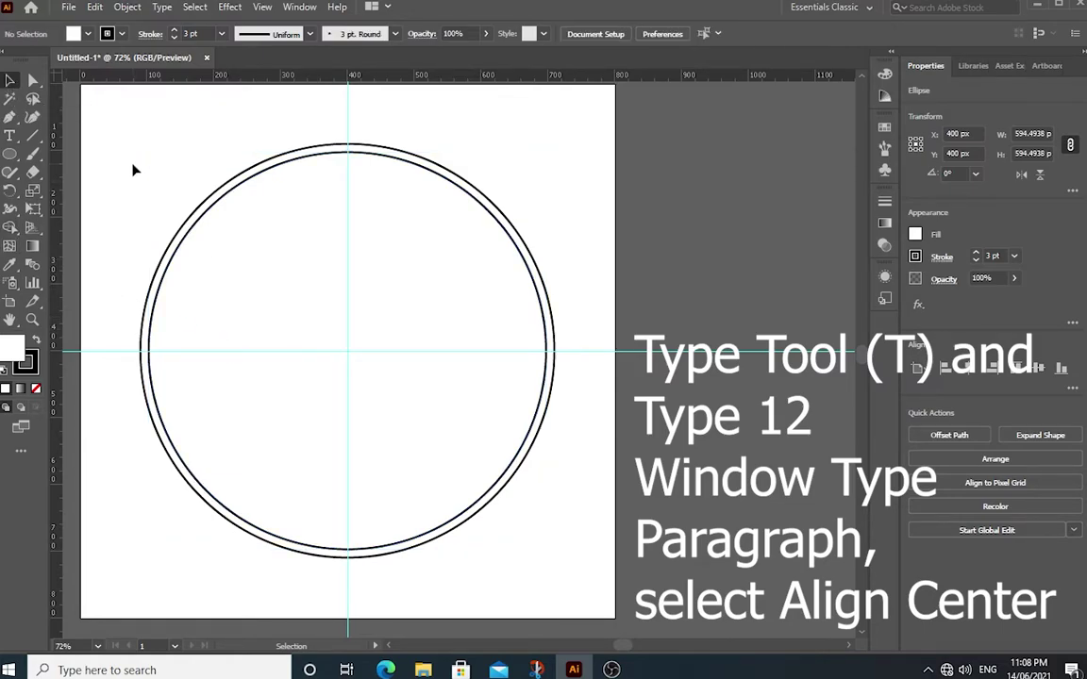
# - Add the text "12" on the artboard outside the circles, near the upper-left corner
pyautogui.click(12, 139)
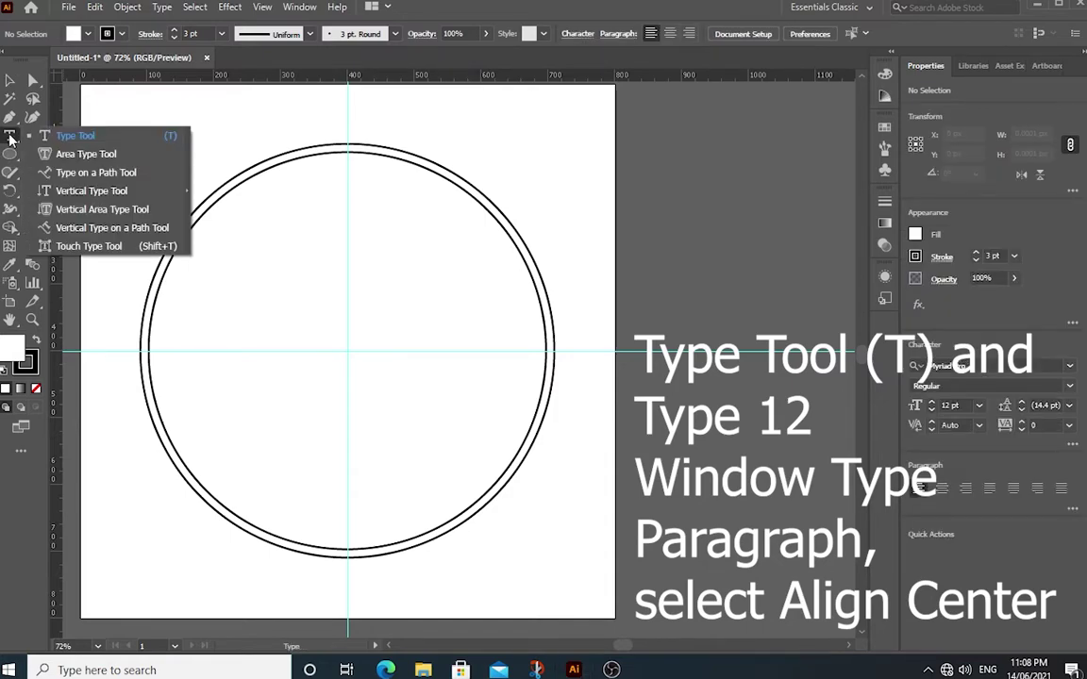
pyautogui.click(69, 139)
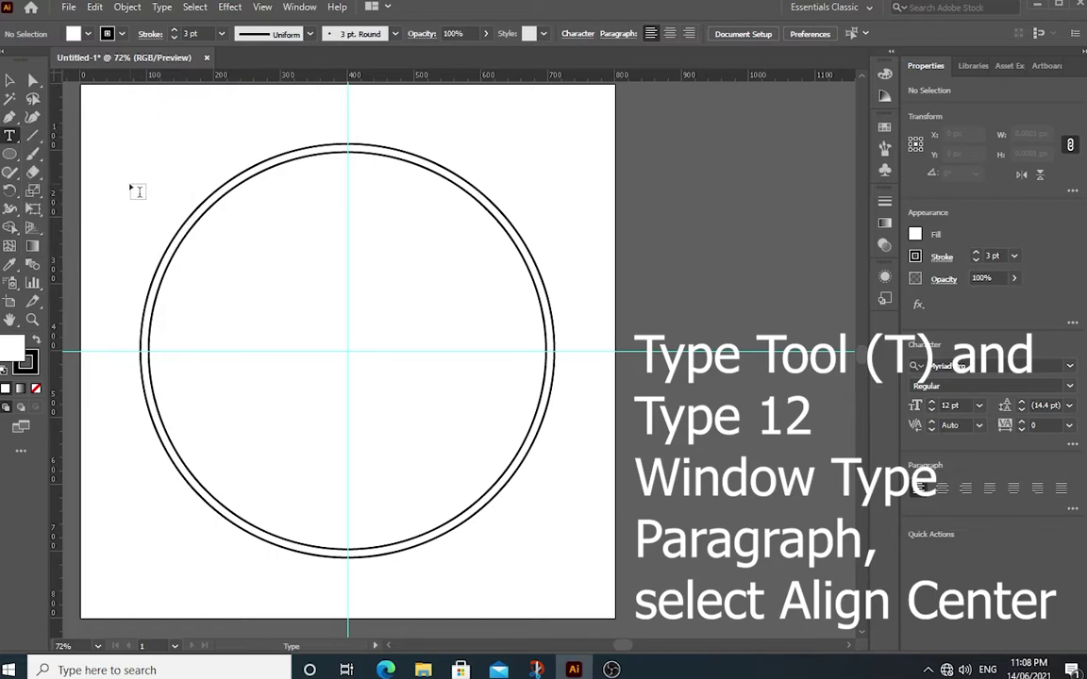
pyautogui.click(123, 164)
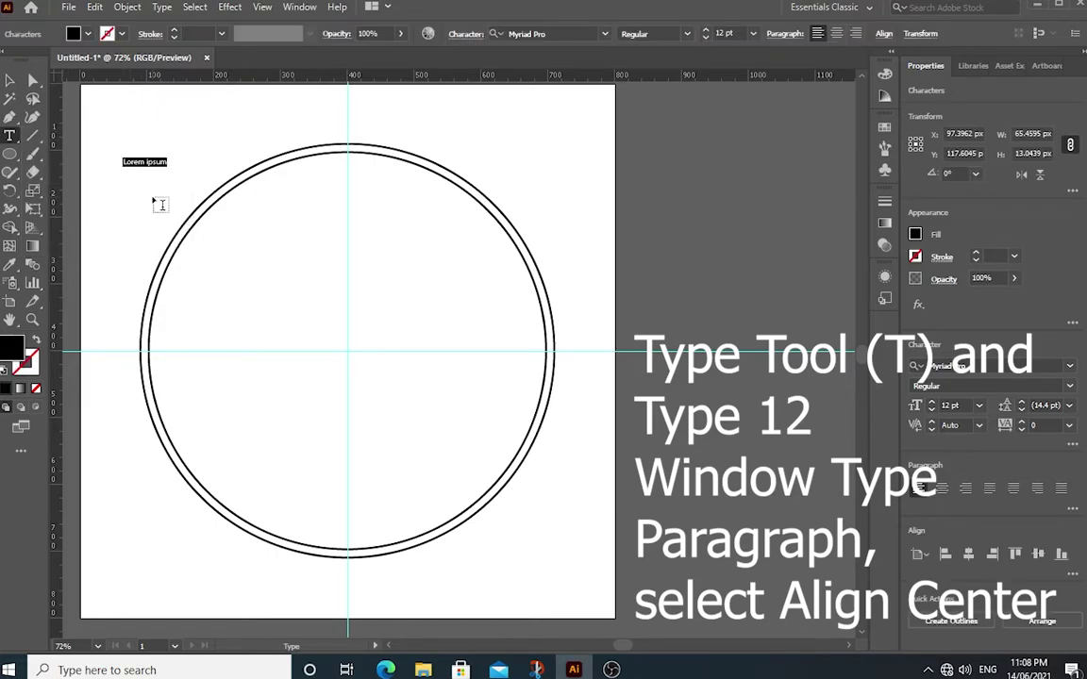
pyautogui.write('12')
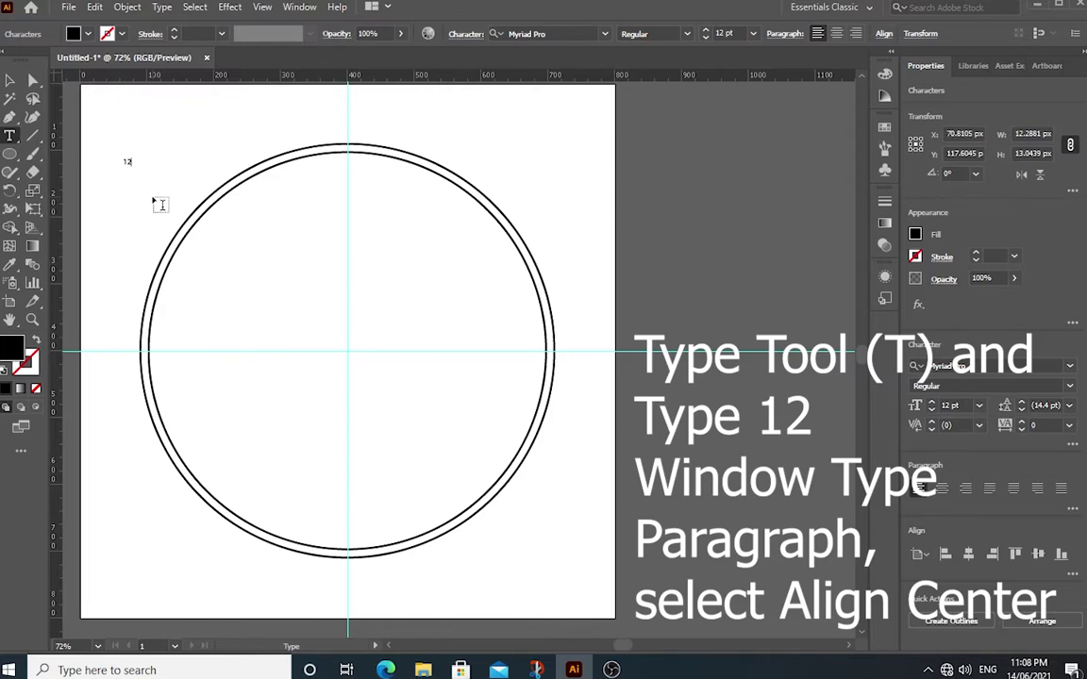
pyautogui.click(10, 81)
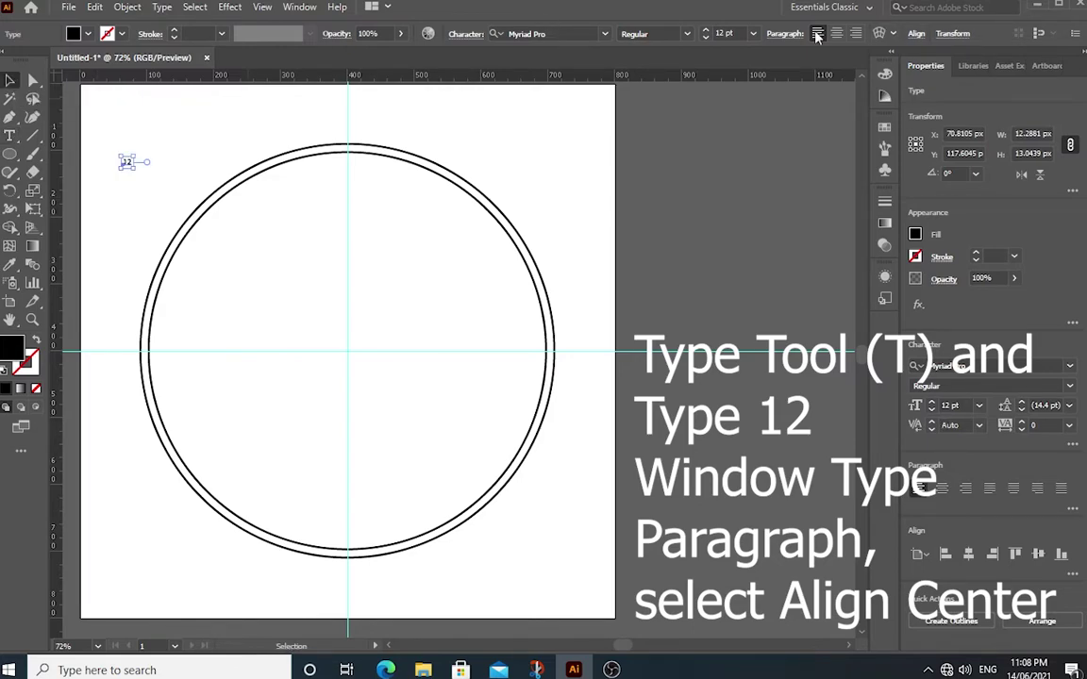
# - Set the font size of the "12" text to 65 pt and deselect it
pyautogui.scroll(12, 708, 33)
pyautogui.scroll(18, 707, 34)
pyautogui.scroll(4, 707, 34)
pyautogui.scroll(12, 708, 34)
pyautogui.scroll(6, 708, 34)
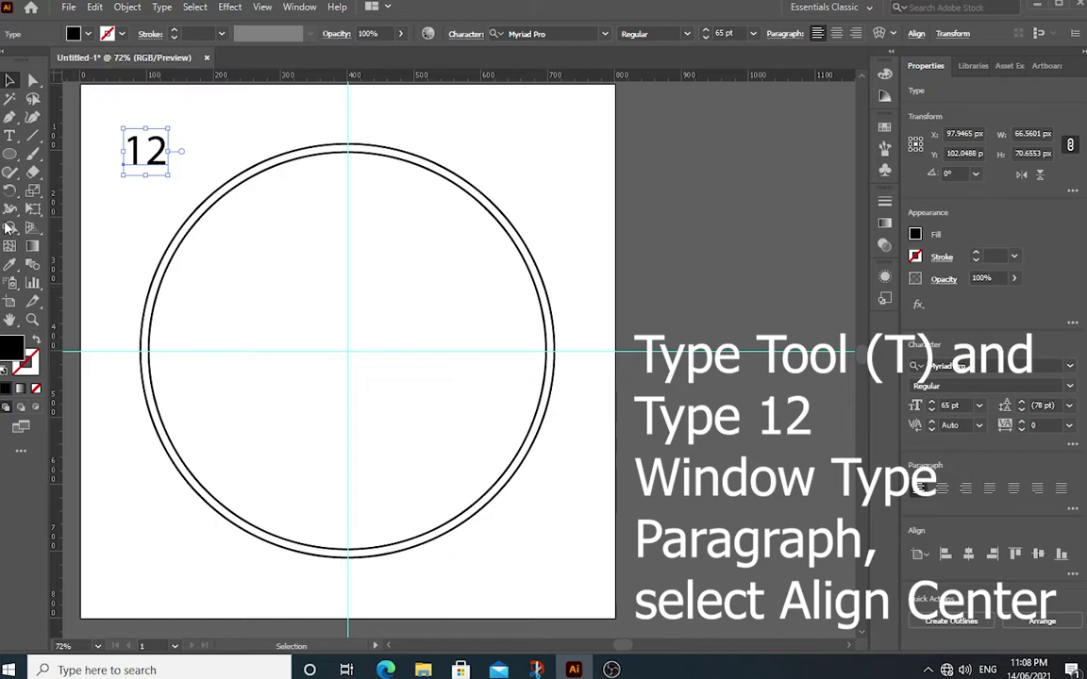
pyautogui.click(104, 184)
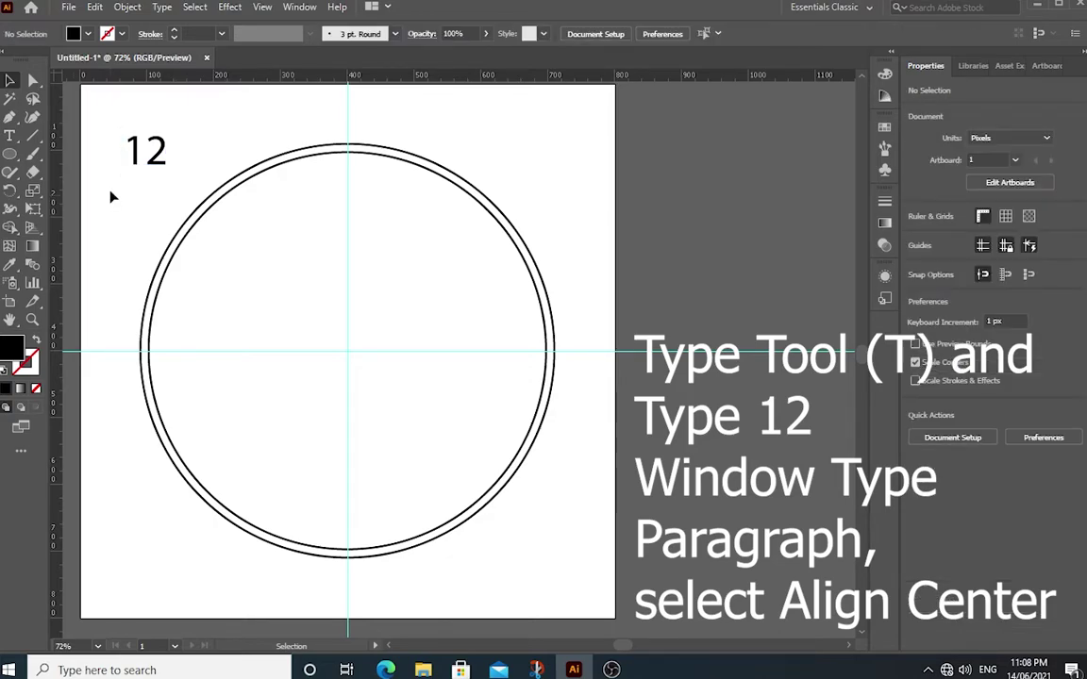
# - Center-align the paragraph of the "12" text and move it onto the vertical guide just inside the top of the inner circle
pyautogui.click(157, 161)
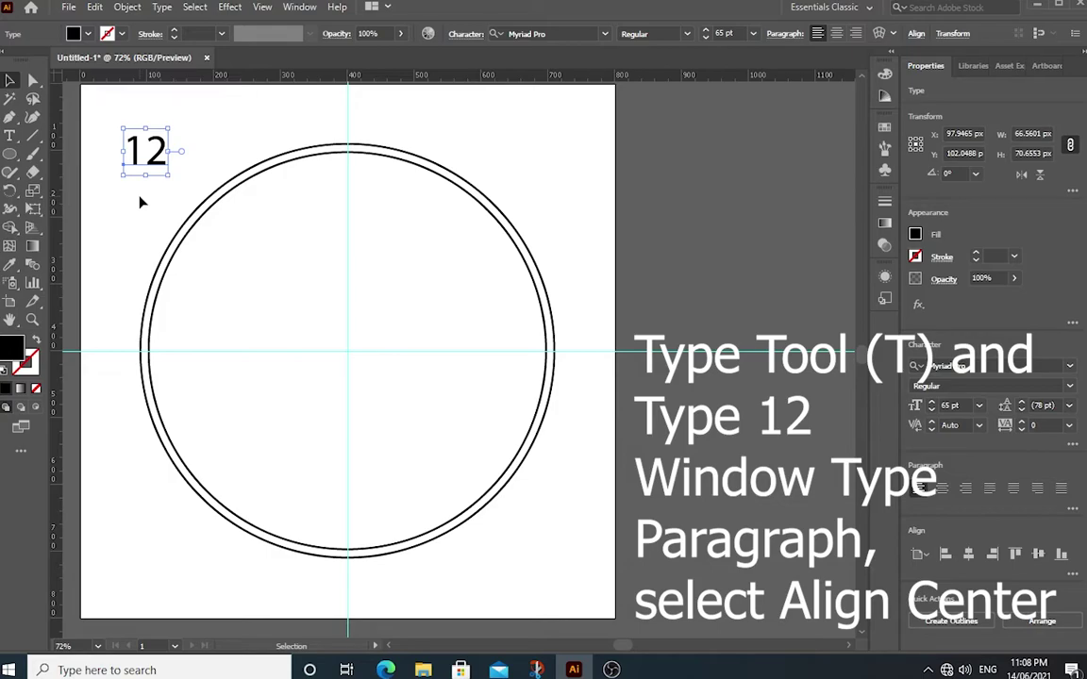
pyautogui.click(289, 9)
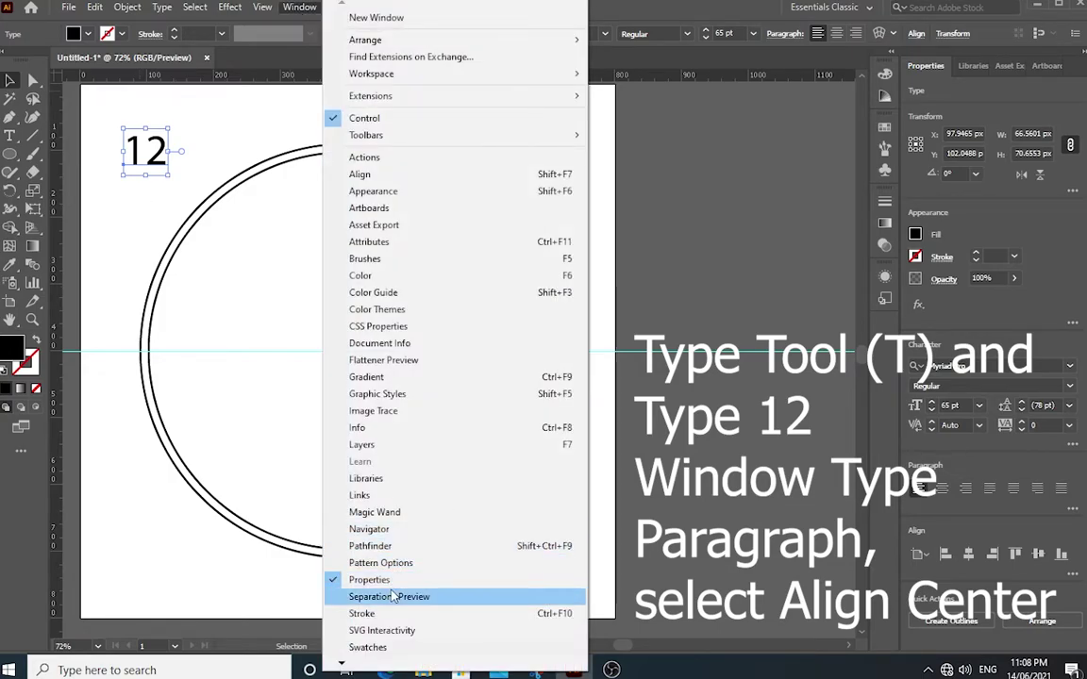
pyautogui.moveTo(342, 666)
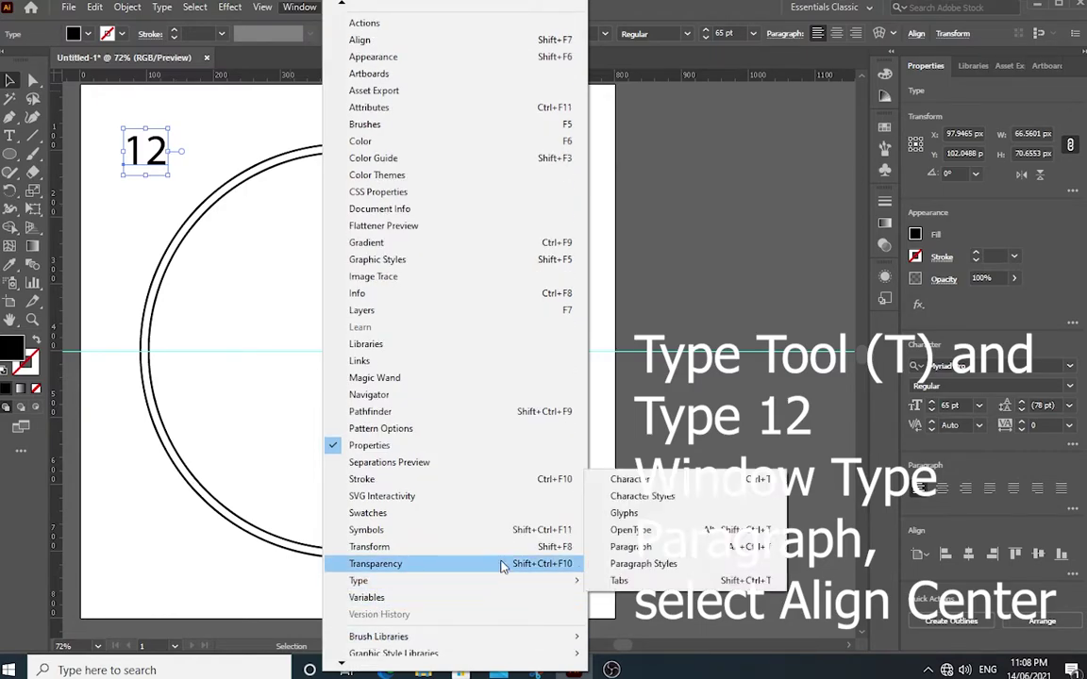
pyautogui.moveTo(524, 589)
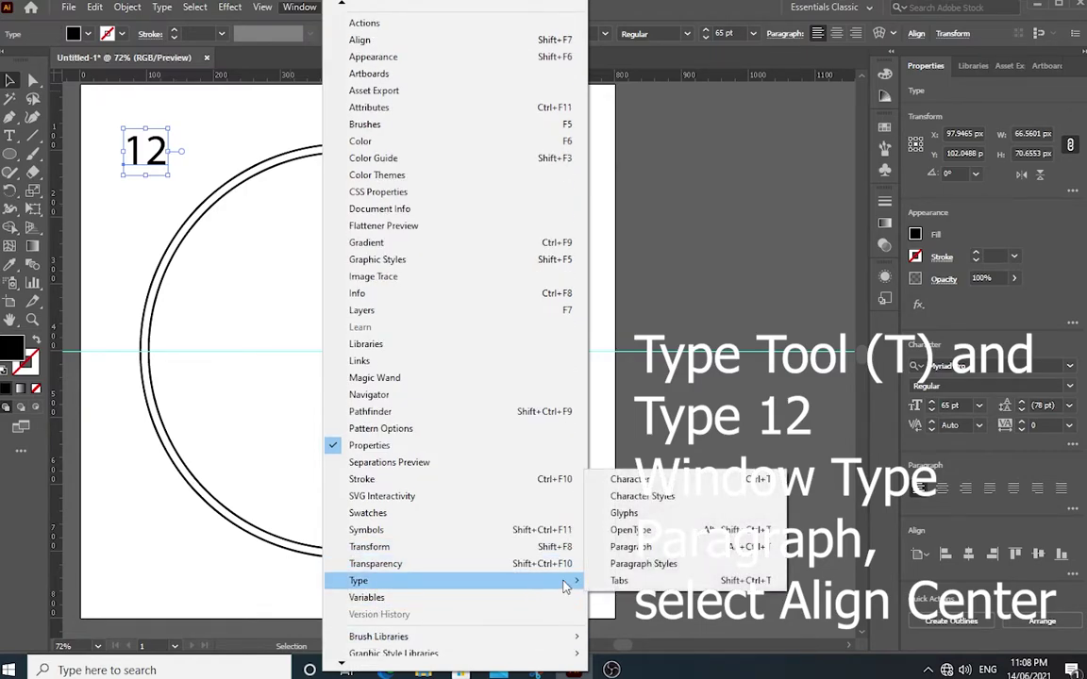
pyautogui.click(628, 545)
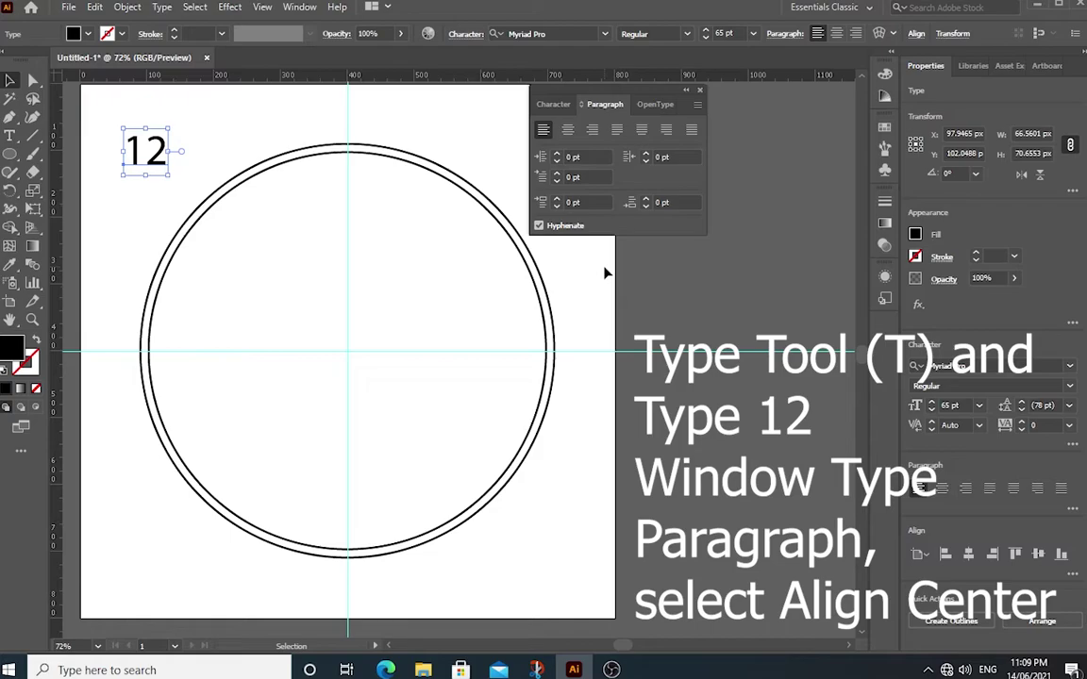
pyautogui.click(569, 131)
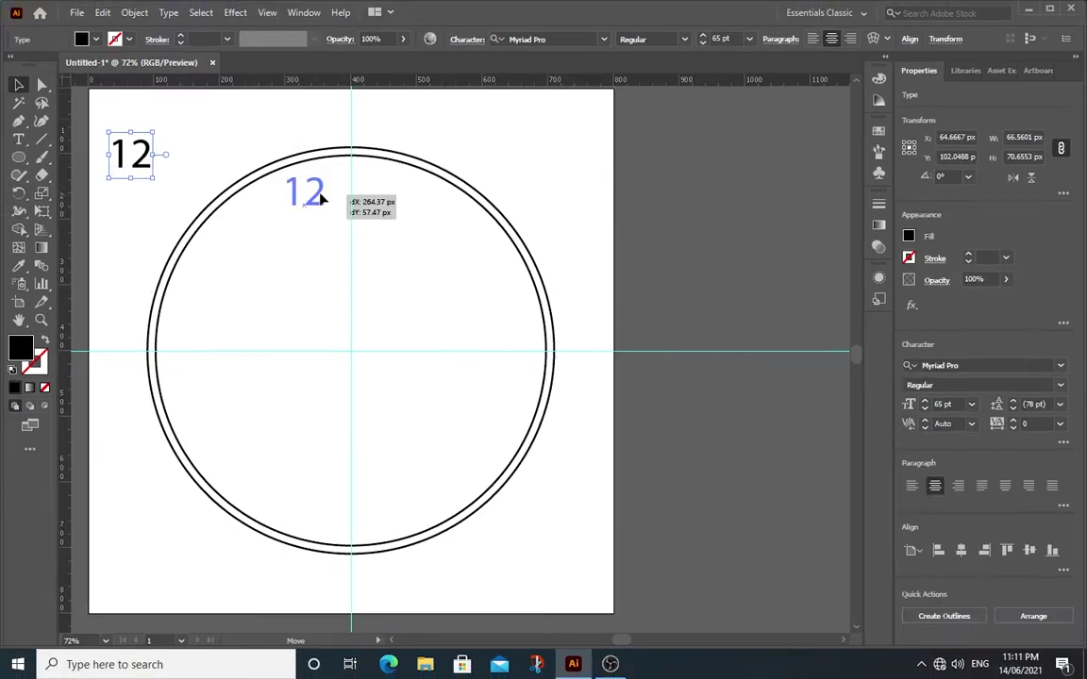
pyautogui.moveTo(309, 191); pyautogui.dragTo(365, 182)
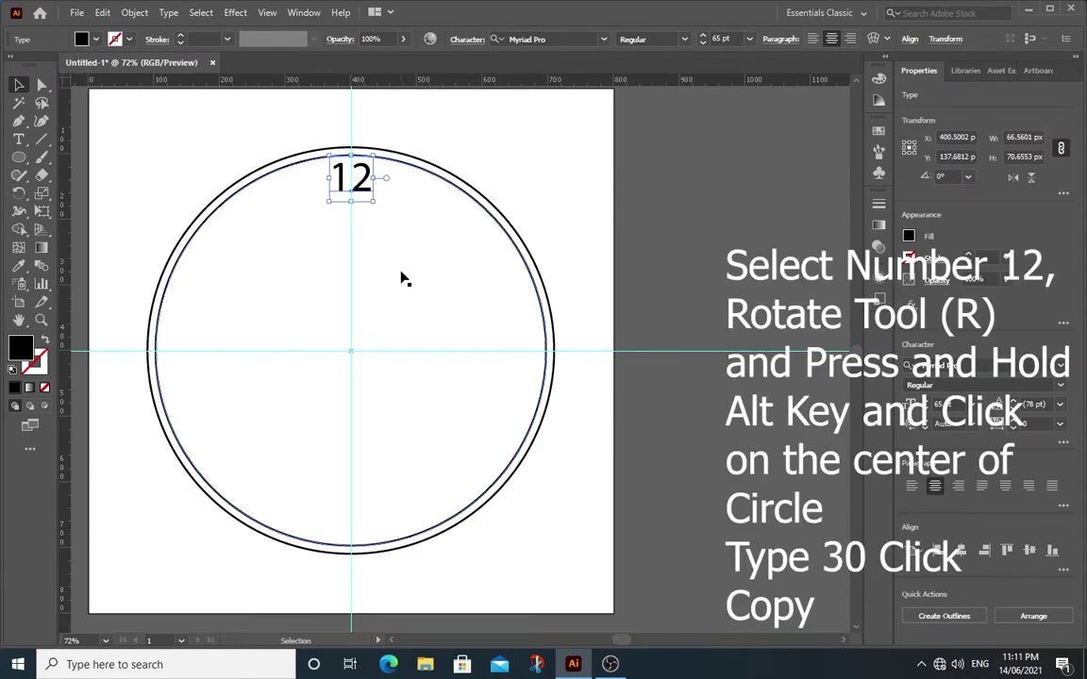
# - Create a copy of the "12" rotated 30° about the circle's centre with the Rotate tool
pyautogui.click(19, 197)
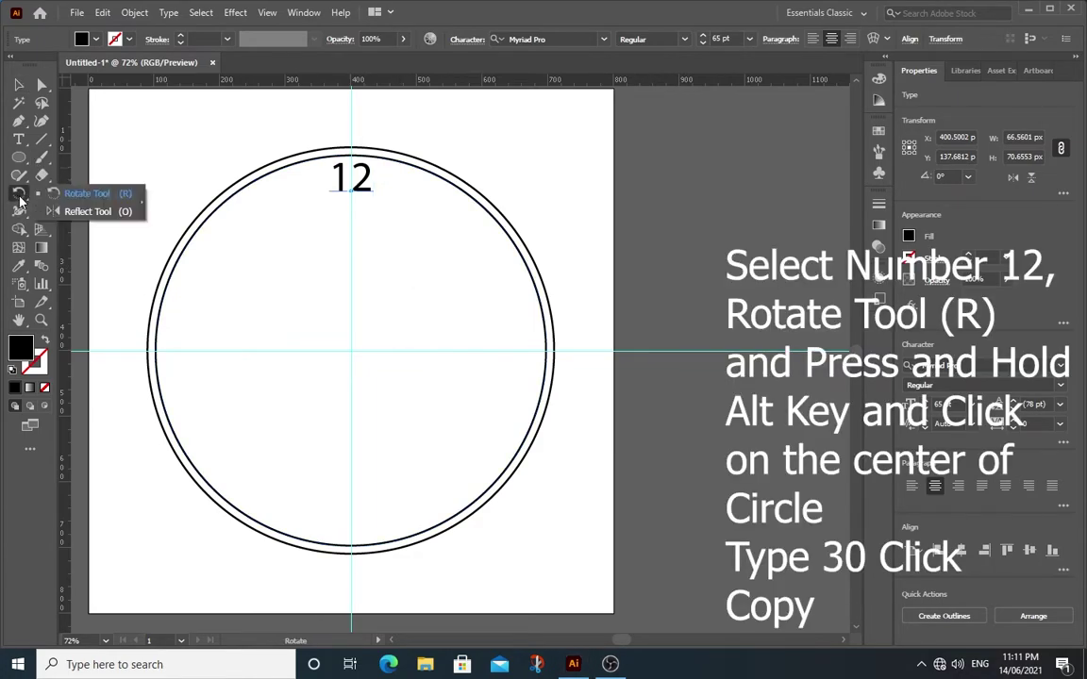
pyautogui.click(81, 195)
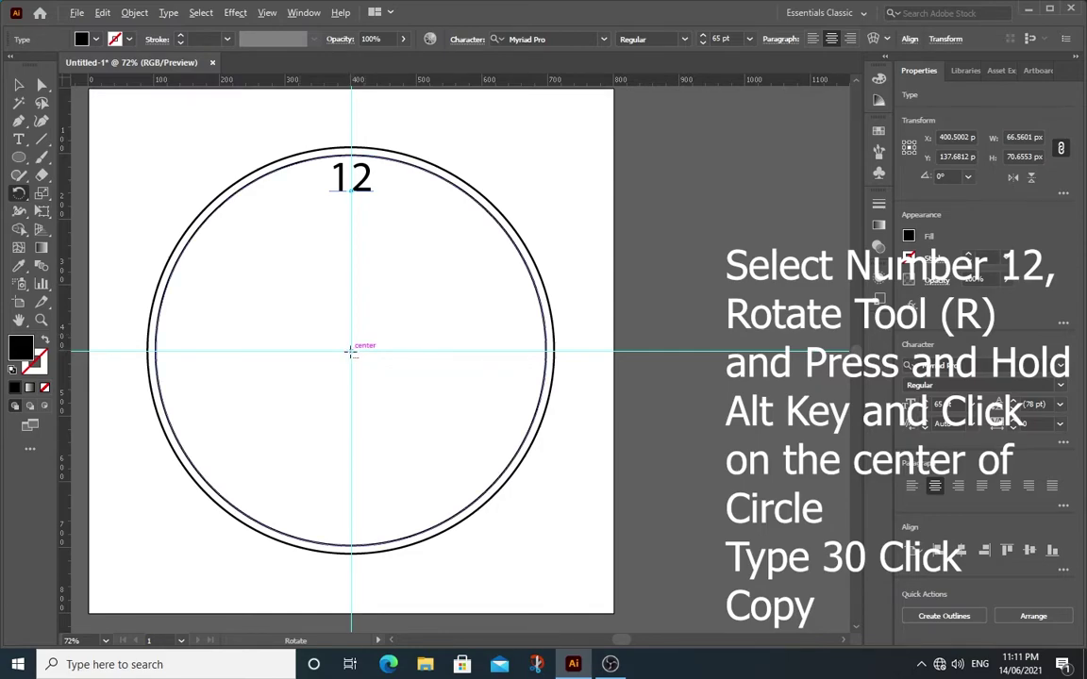
pyautogui.keyDown('alt'); pyautogui.click(350, 351); pyautogui.keyUp('alt')
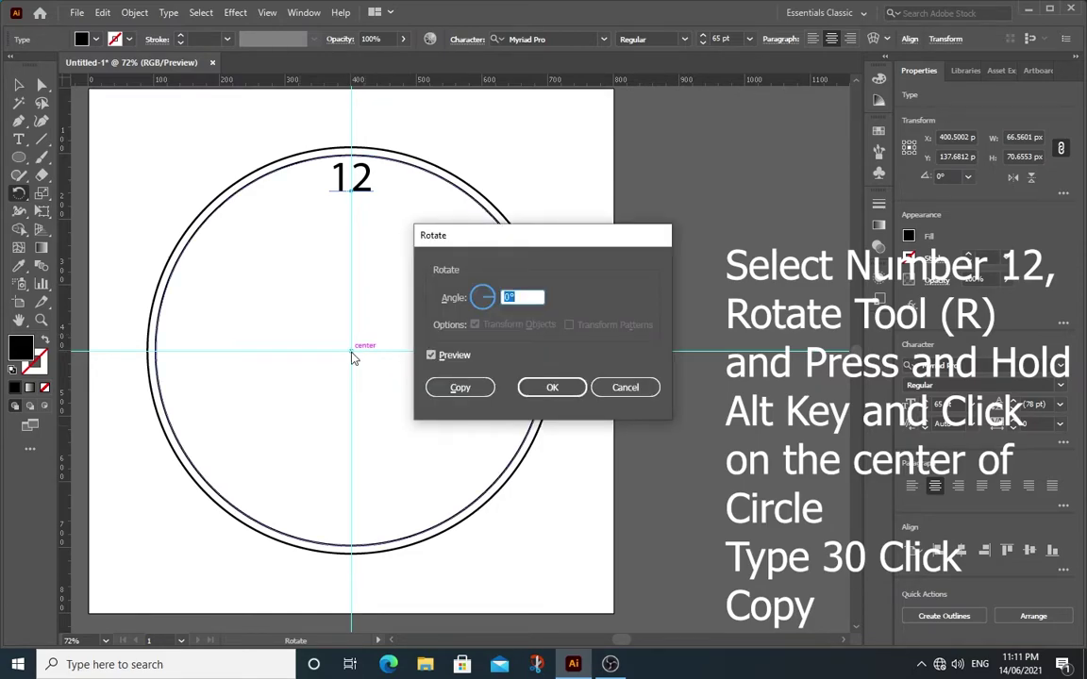
pyautogui.write('30')
pyautogui.click(459, 387)
# - Repeat the rotated copy ten more times to complete the ring of twelve numbers around the dial
pyautogui.hotkey('ctrl', 'd')
pyautogui.hotkey('ctrl', 'd')
pyautogui.hotkey('ctrl', 'd')
pyautogui.hotkey('ctrl', 'd')
pyautogui.hotkey('ctrl', 'd')
pyautogui.hotkey('ctrl', 'd')
pyautogui.hotkey('ctrl', 'd')
pyautogui.hotkey('ctrl', 'd')
pyautogui.hotkey('ctrl', 'd')
pyautogui.hotkey('ctrl', 'd')
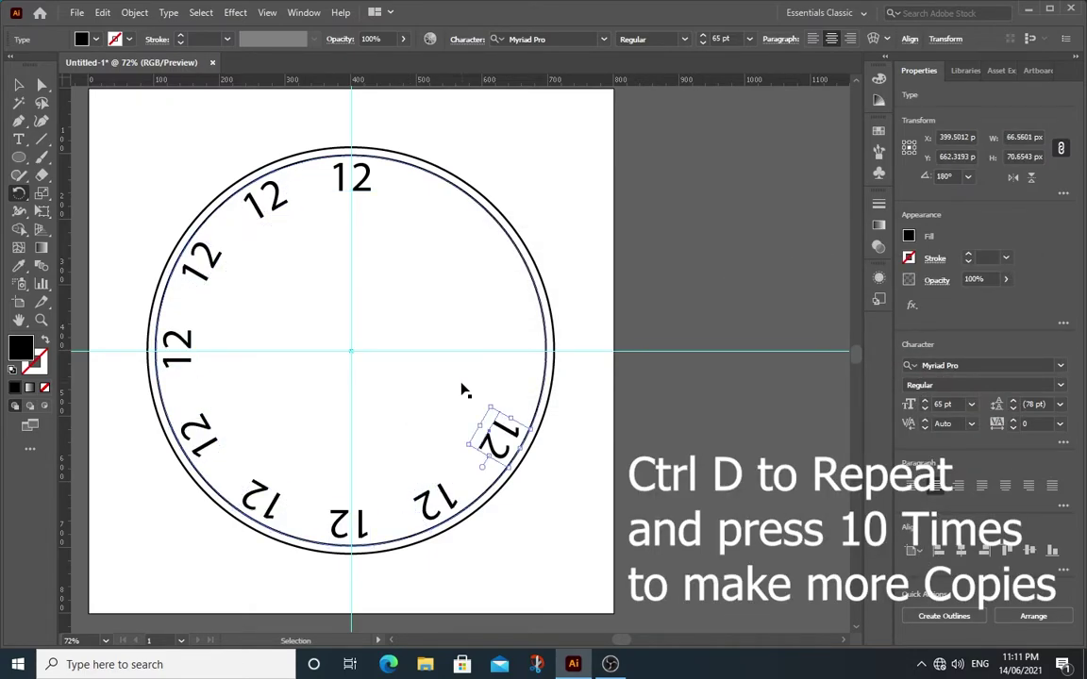
pyautogui.hotkey('ctrl', 'h')
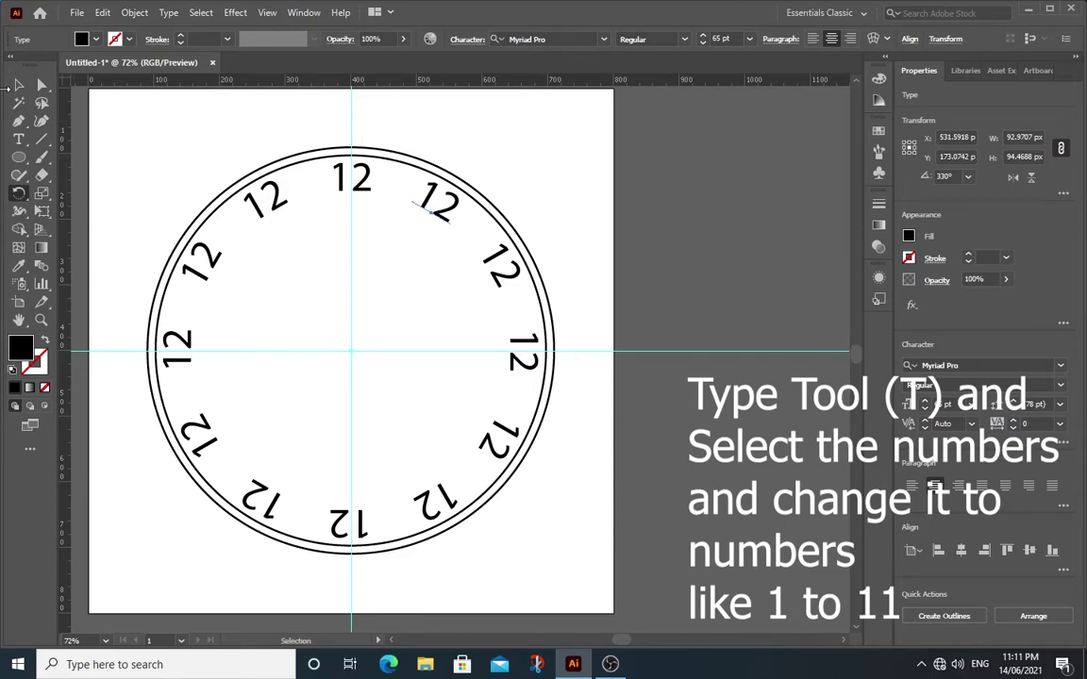
pyautogui.click(18, 86)
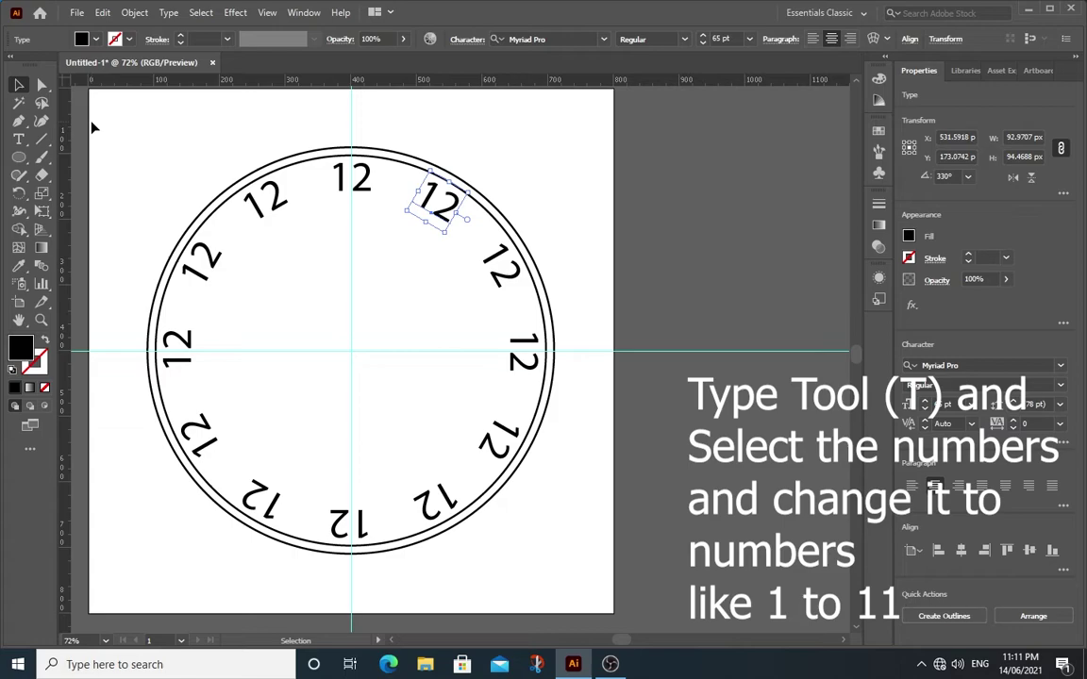
# - Change the number at the one o'clock position to "1"
pyautogui.click(16, 141)
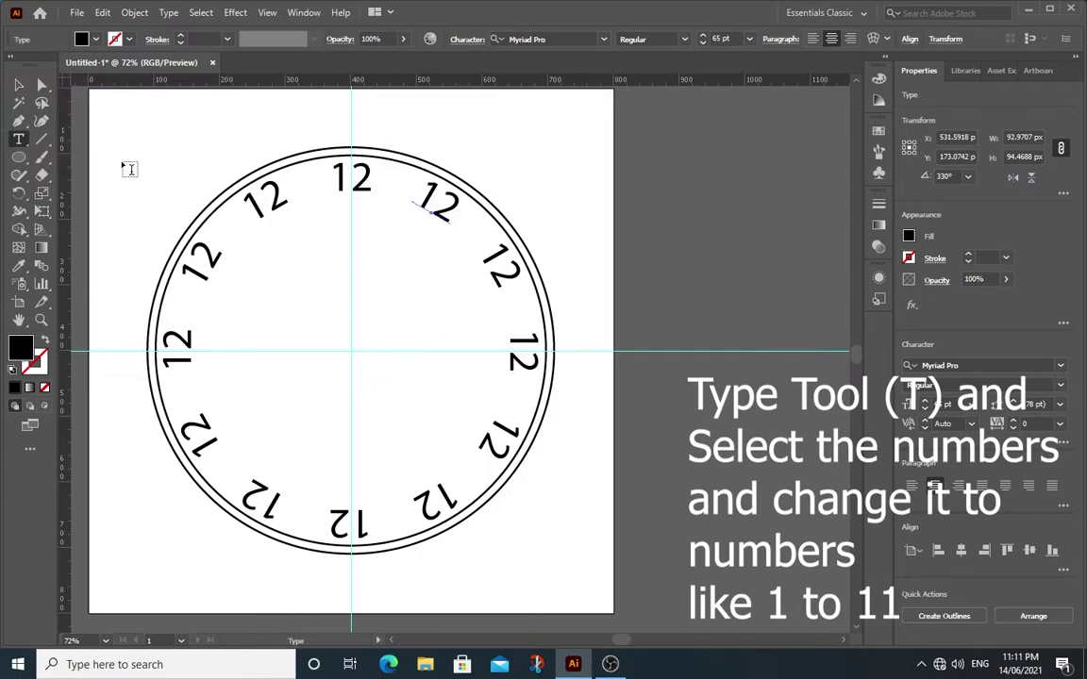
pyautogui.moveTo(418, 192); pyautogui.dragTo(449, 212)
pyautogui.write('1')
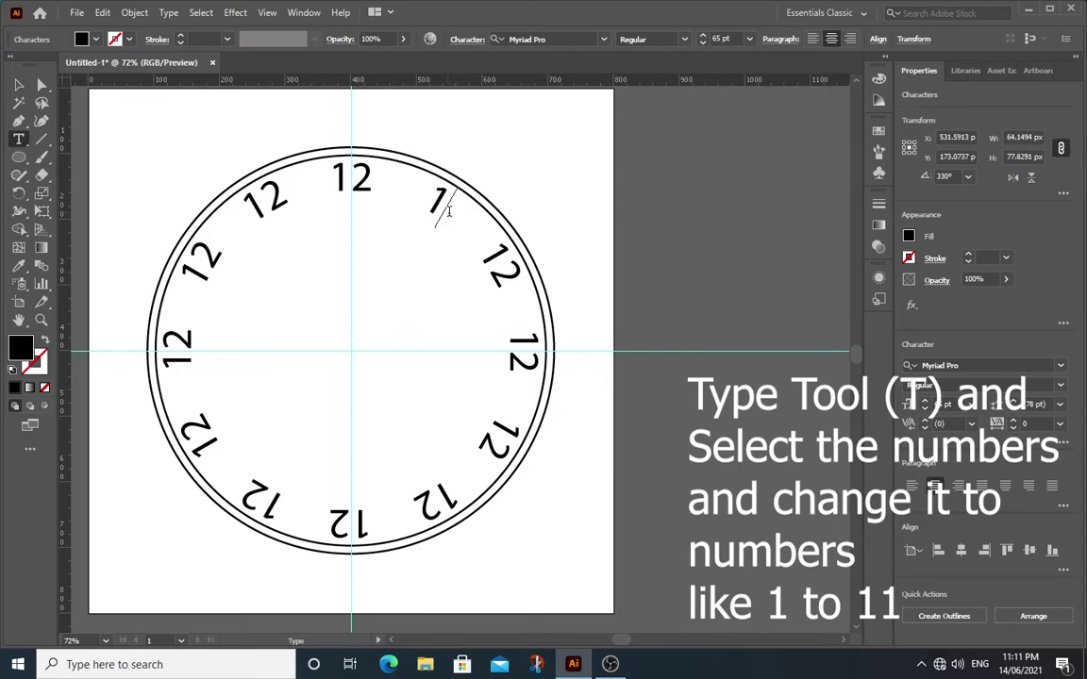
# - Change the numbers at the two and three o'clock positions to "2" and "3" with the Type tool
pyautogui.moveTo(472, 241); pyautogui.dragTo(504, 283)
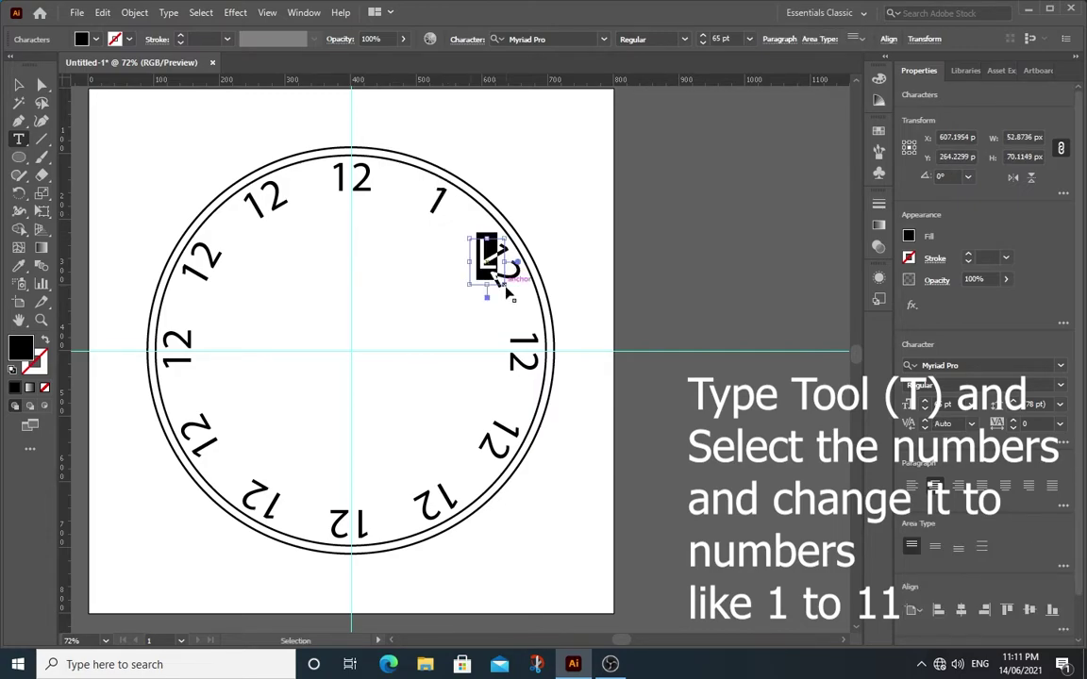
pyautogui.hotkey('ctrl', 'z')
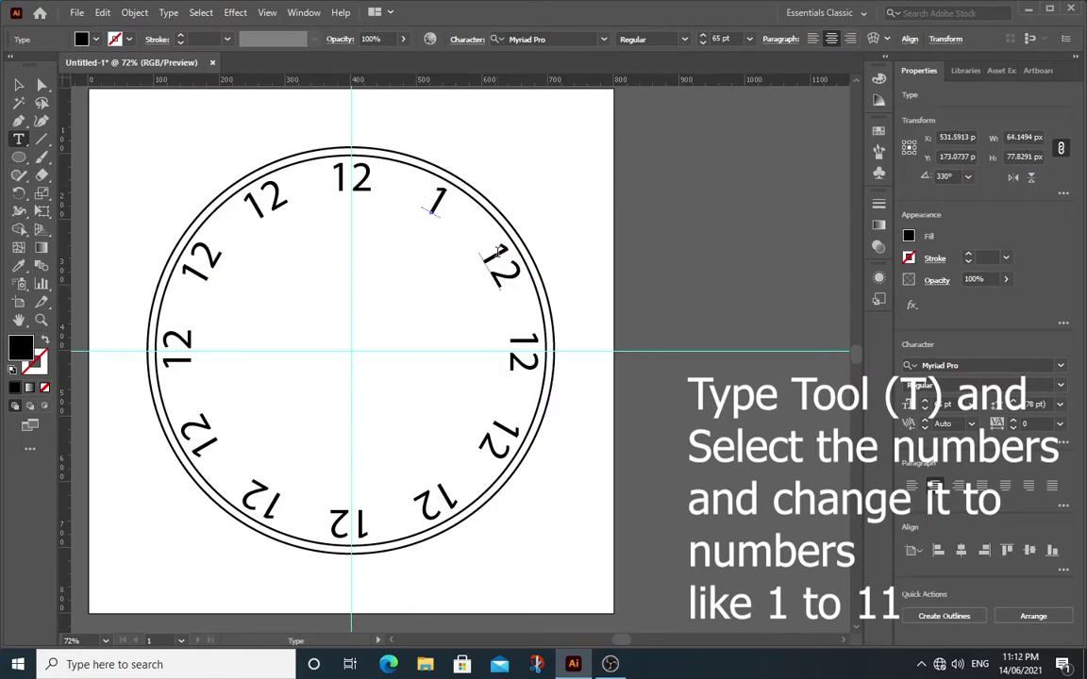
pyautogui.moveTo(483, 243); pyautogui.dragTo(518, 284)
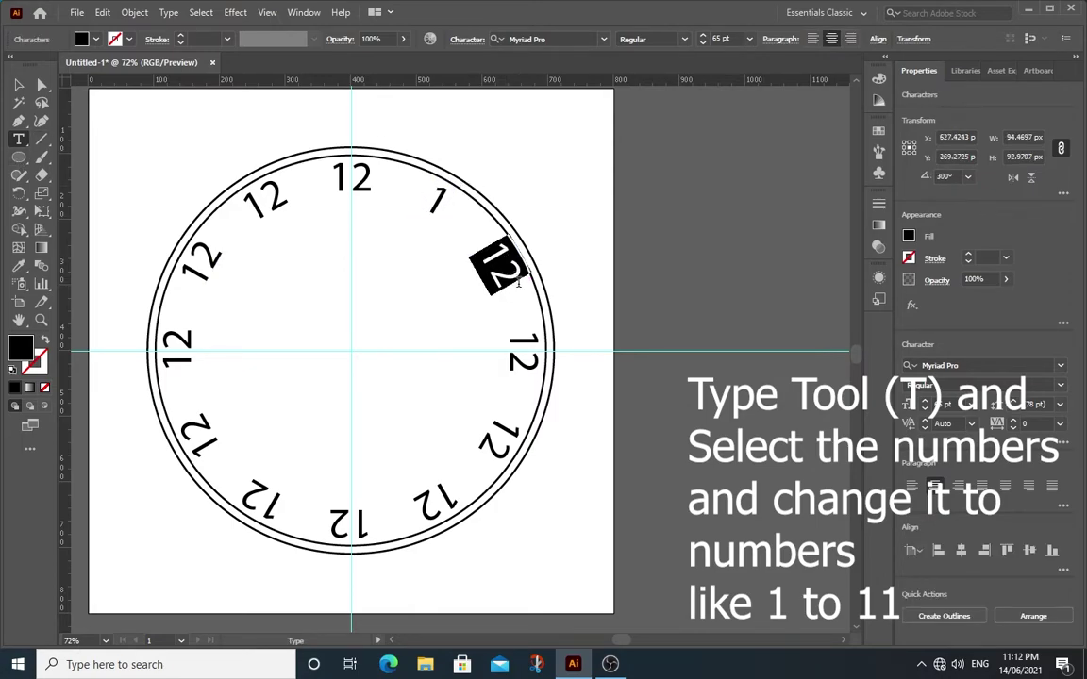
pyautogui.write('2')
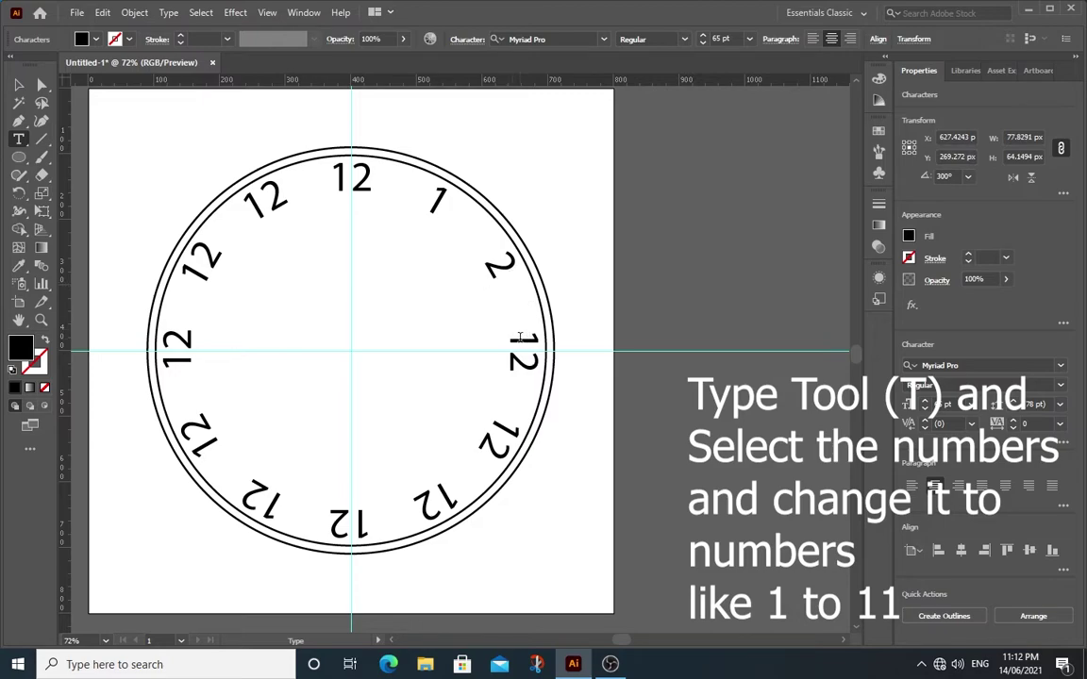
pyautogui.moveTo(520, 338); pyautogui.dragTo(537, 364)
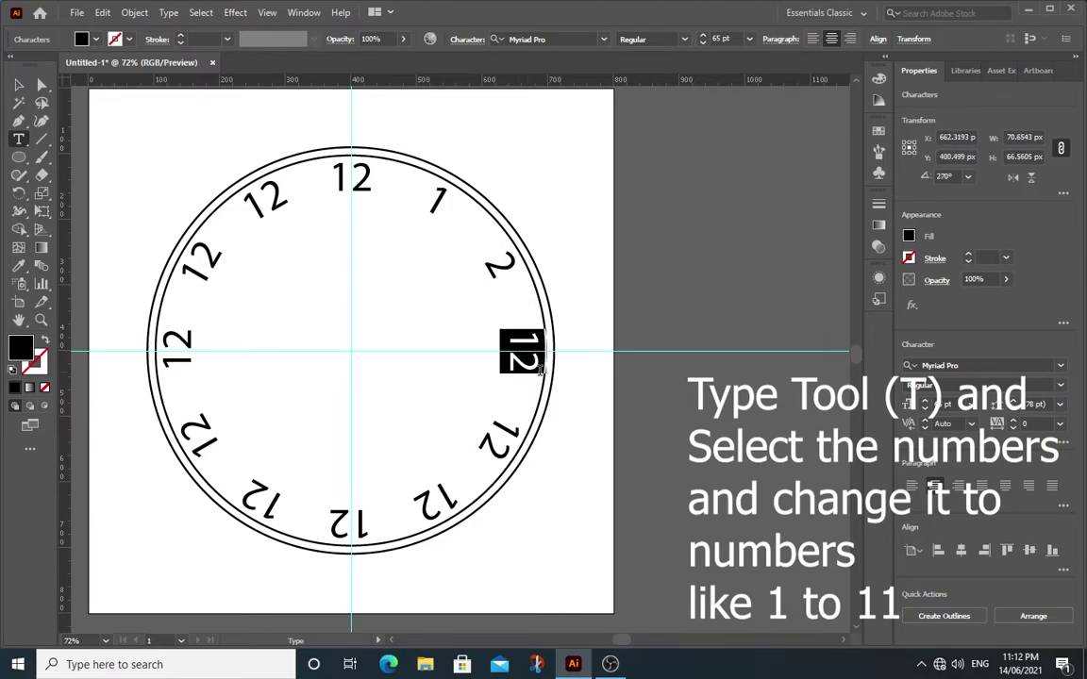
pyautogui.write('3')
# - Change the numbers at the four, five and six o'clock positions to "4", "5" and "6"
pyautogui.moveTo(503, 429)
pyautogui.mouseDown()
pyautogui.moveTo(492, 449)
pyautogui.moveTo(504, 434)
pyautogui.moveTo(505, 449)
pyautogui.mouseUp()
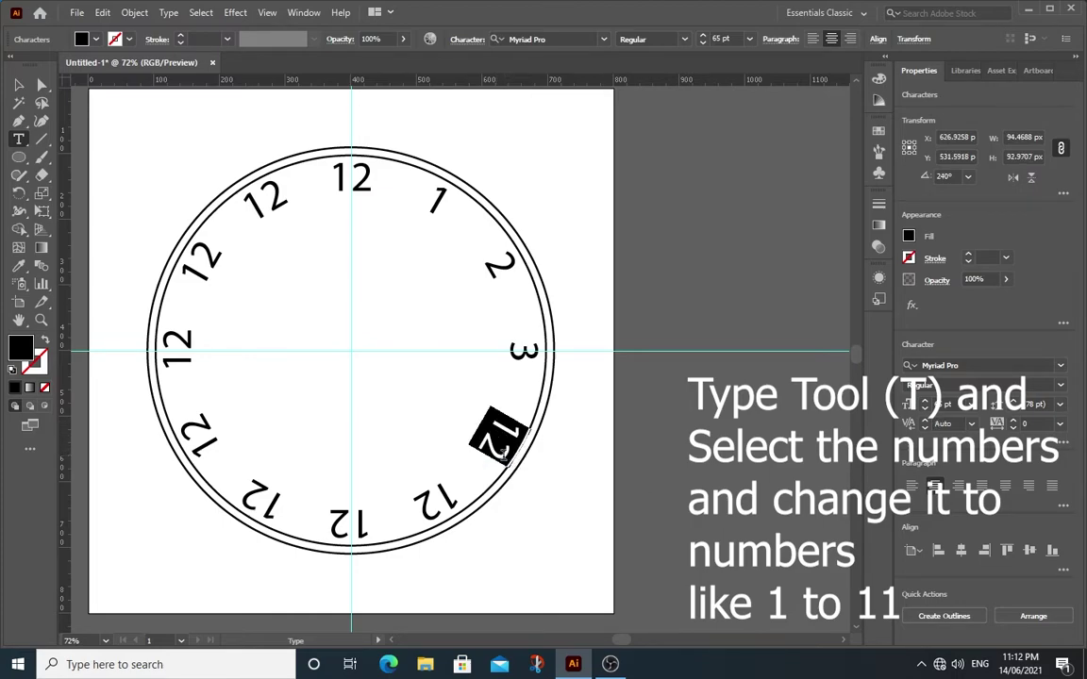
pyautogui.write('4')
pyautogui.moveTo(445, 477); pyautogui.dragTo(430, 512)
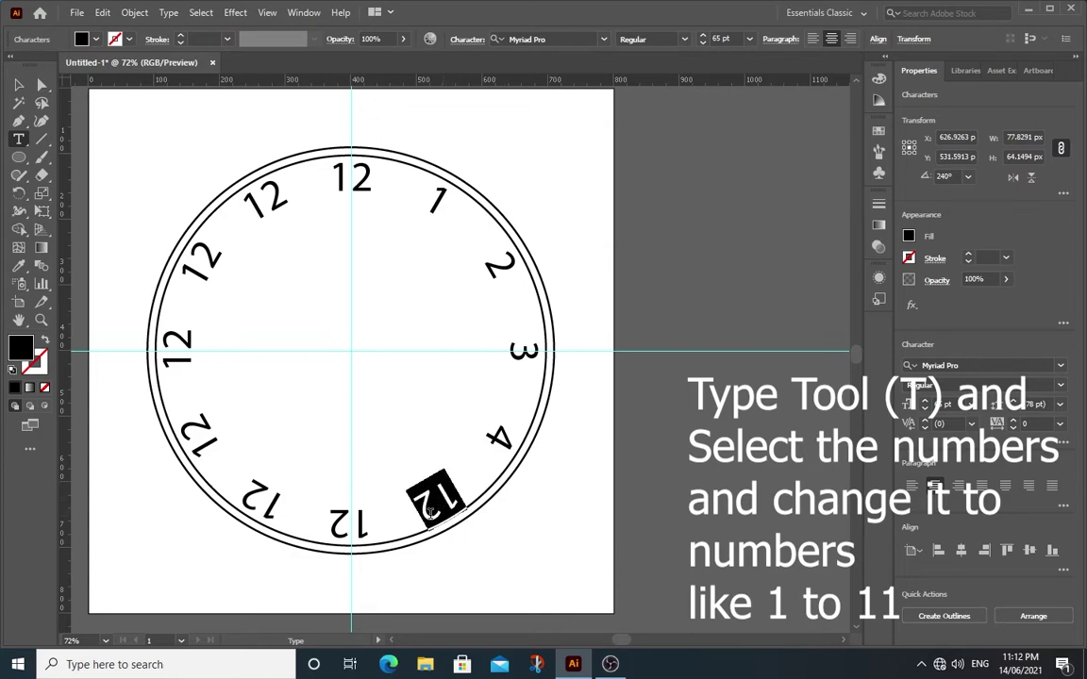
pyautogui.write('5')
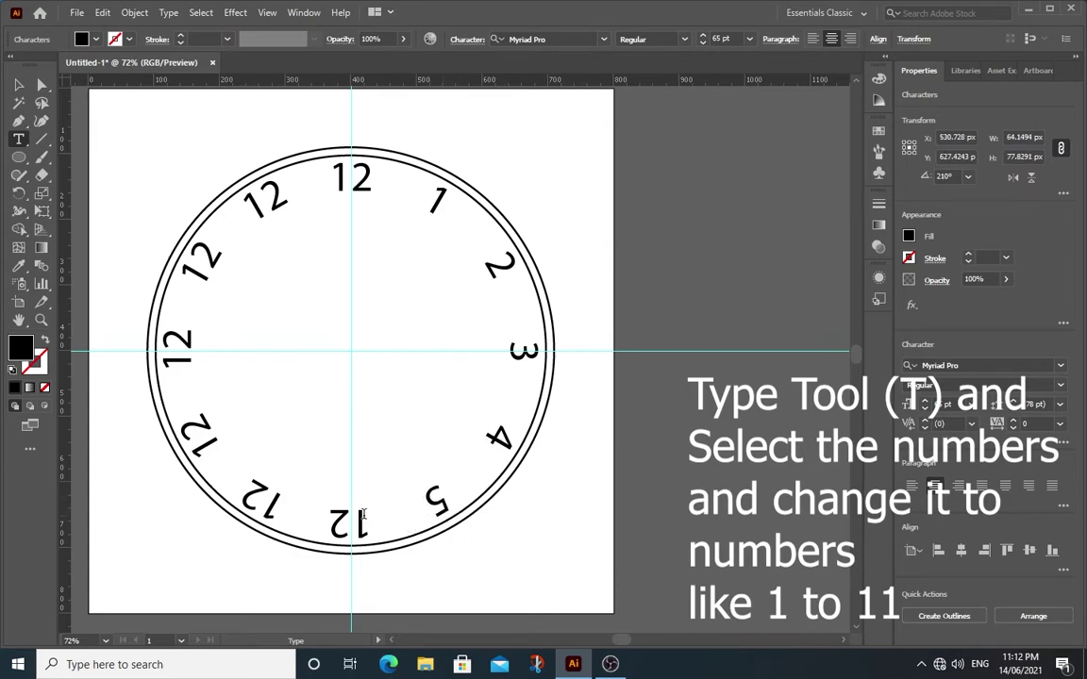
pyautogui.moveTo(366, 517); pyautogui.dragTo(337, 512)
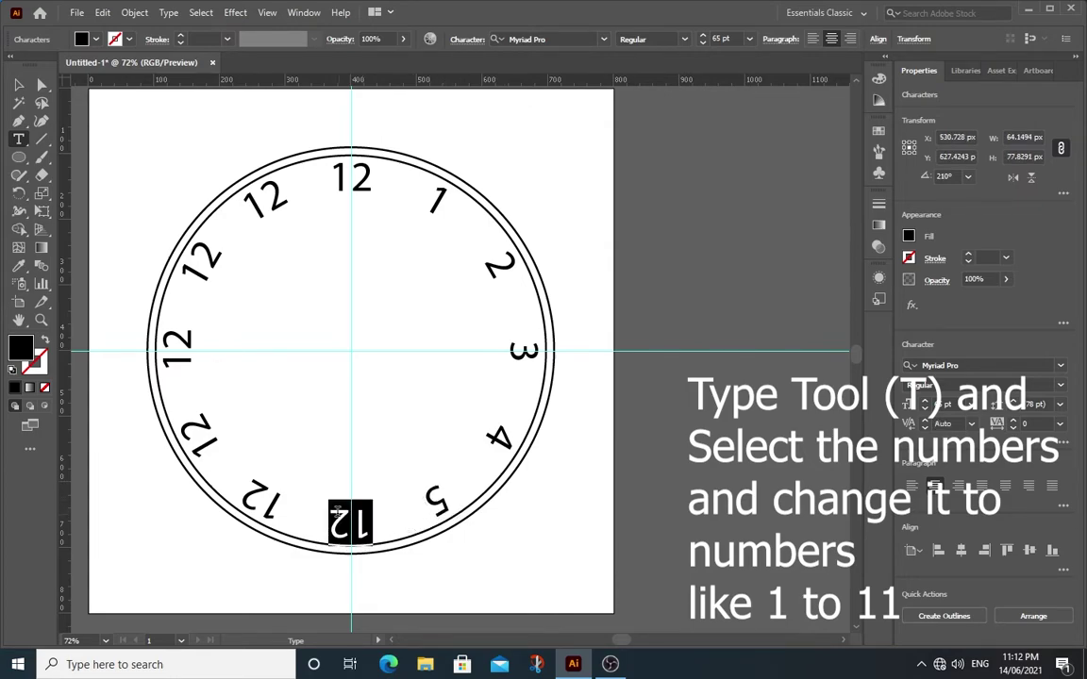
pyautogui.write('6')
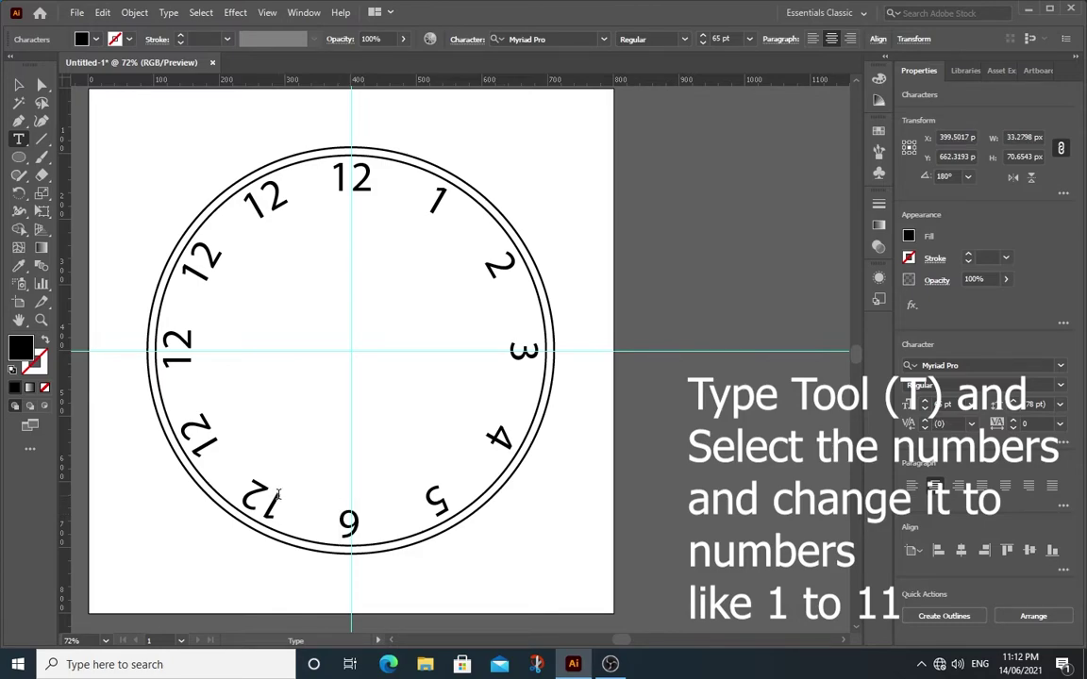
# - Change the numbers at the seven and eight o'clock positions to "7" and "8"
pyautogui.doubleClick(278, 493)
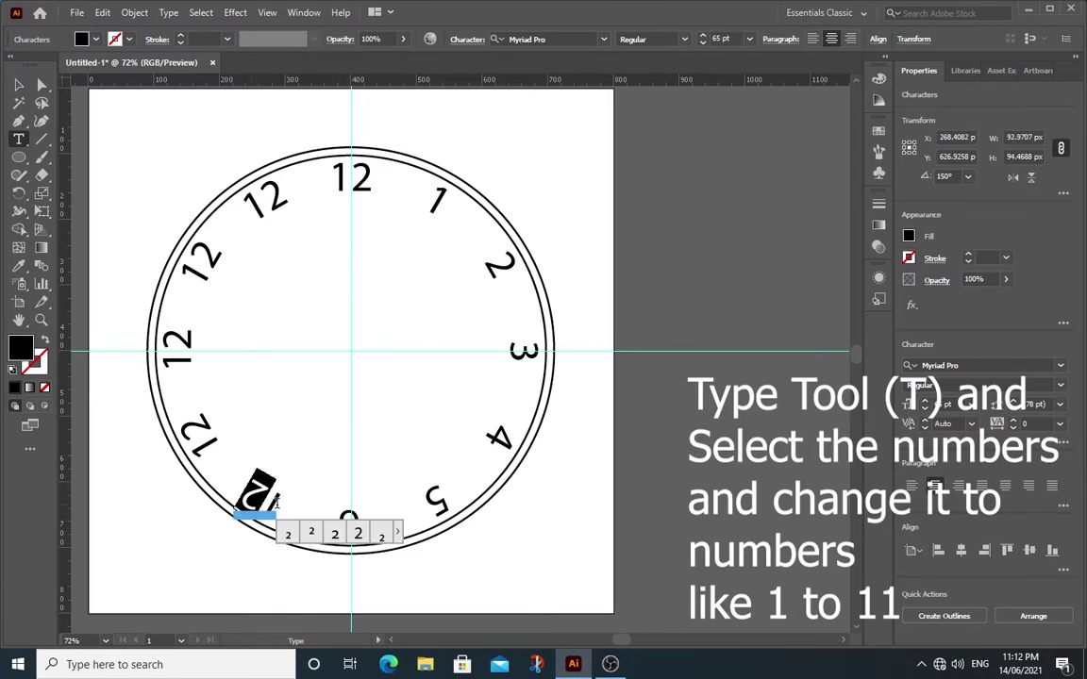
pyautogui.click(274, 501)
pyautogui.moveTo(277, 503); pyautogui.dragTo(249, 496)
pyautogui.write('7')
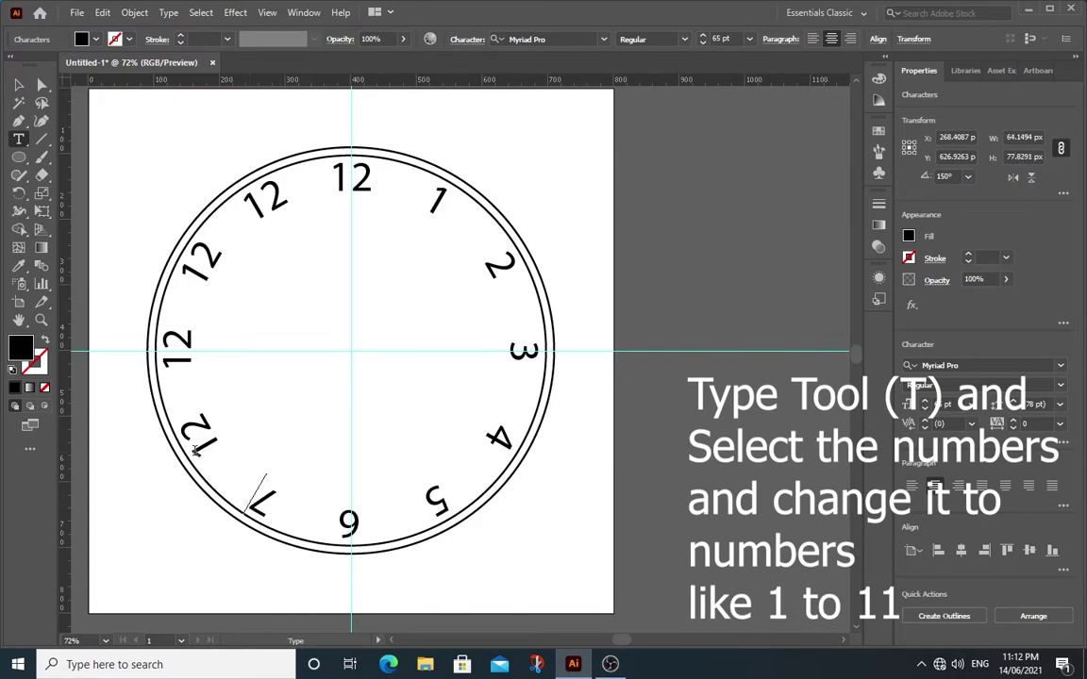
pyautogui.doubleClick(193, 419)
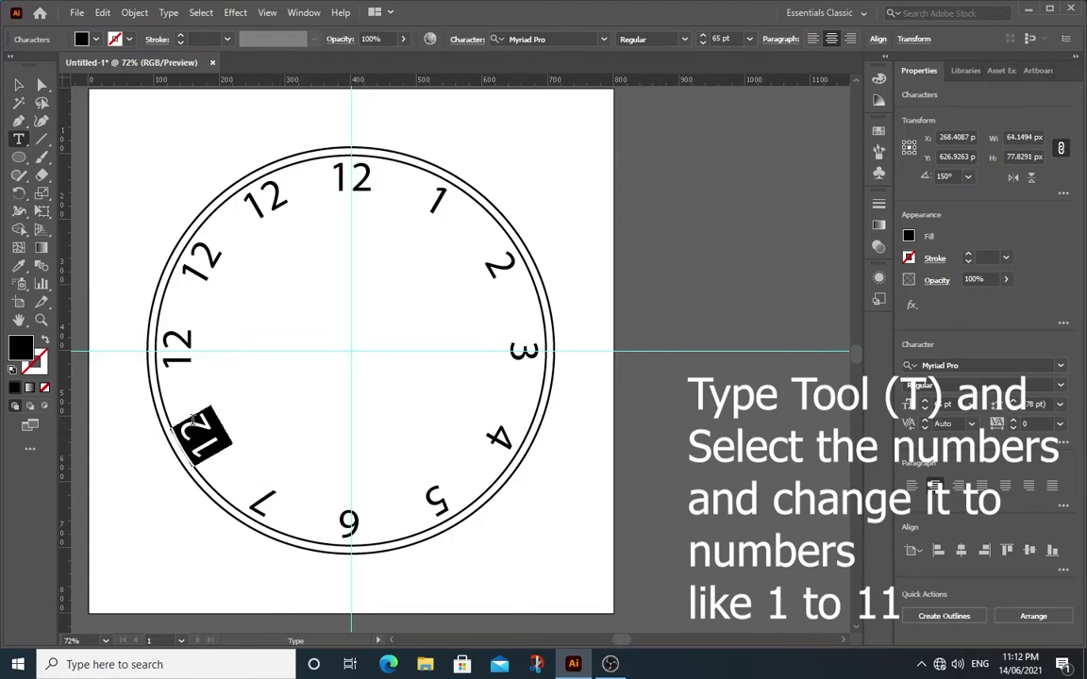
pyautogui.write('8')
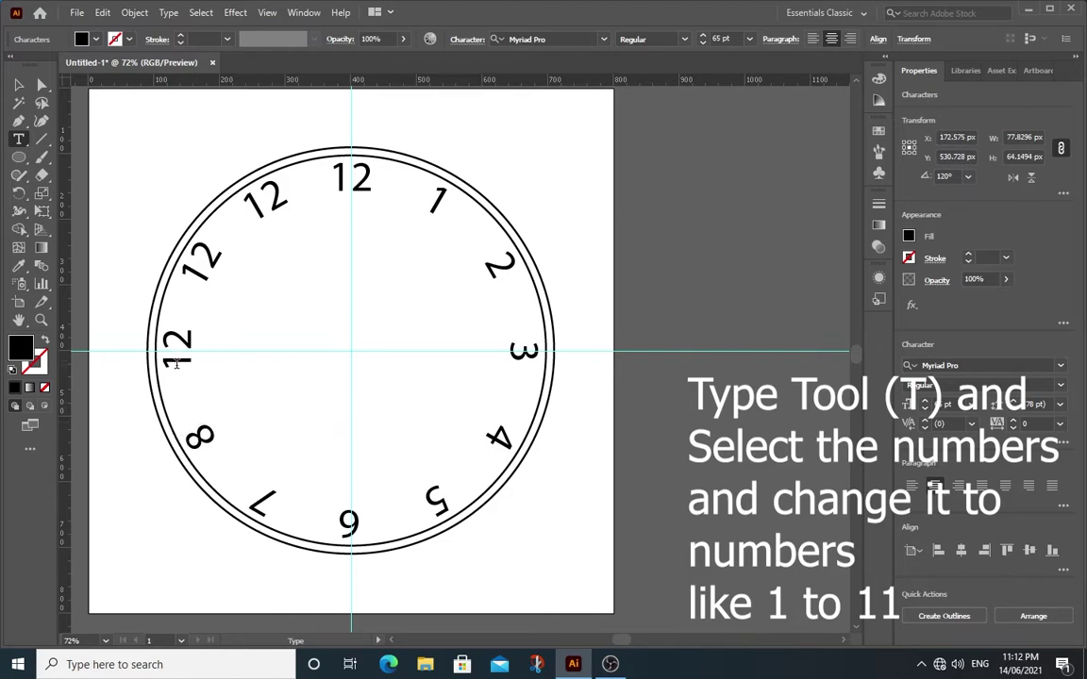
# - Change the numbers at the nine, ten and eleven o'clock positions to "9", "10" and "11"
pyautogui.doubleClick(175, 340)
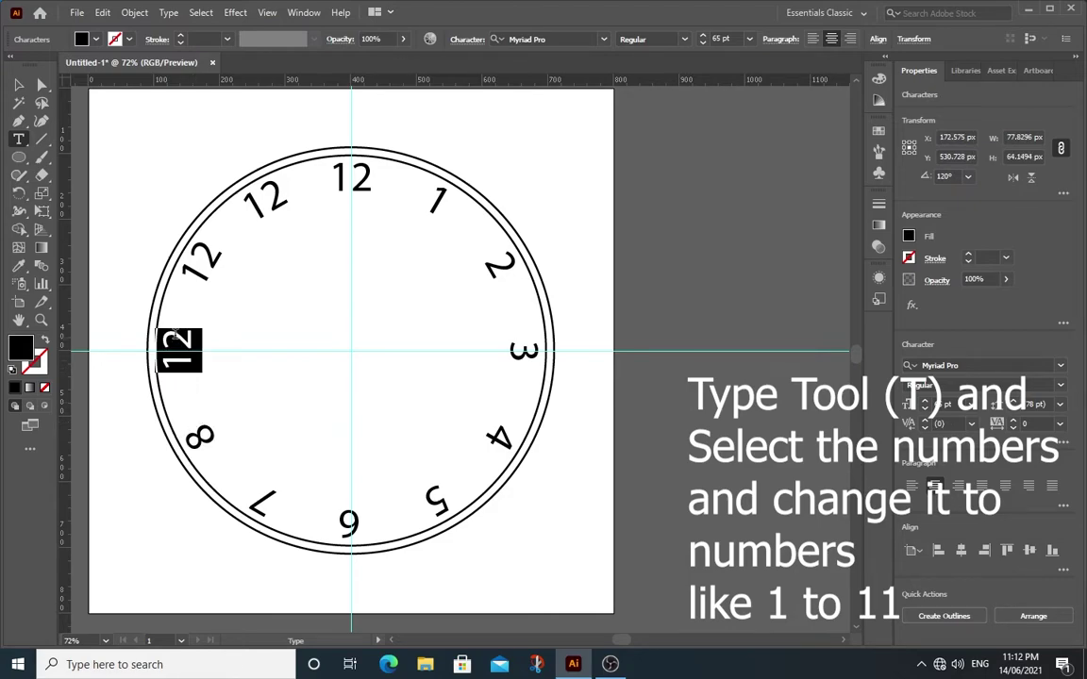
pyautogui.write('9')
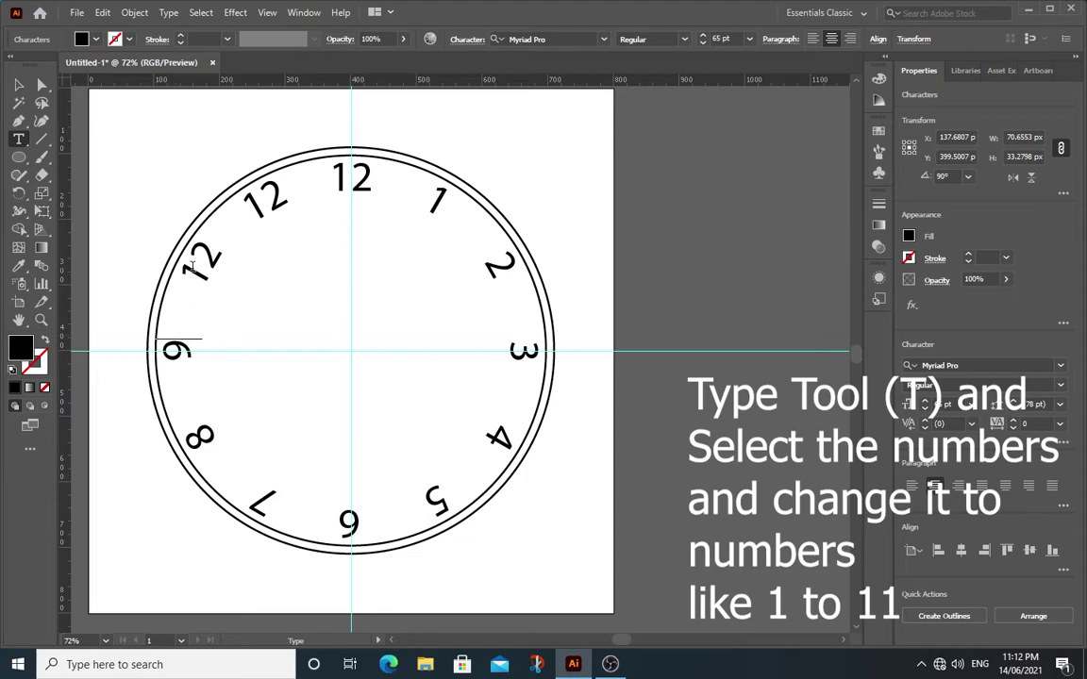
pyautogui.doubleClick(200, 250)
pyautogui.write('10')
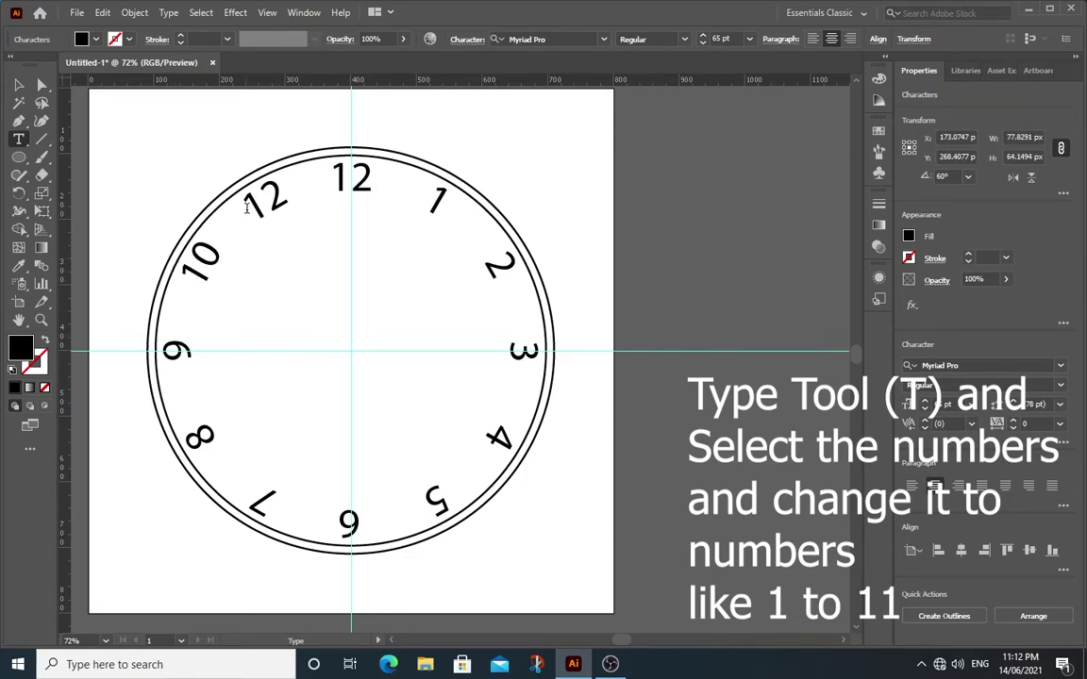
pyautogui.doubleClick(252, 196)
pyautogui.write('11')
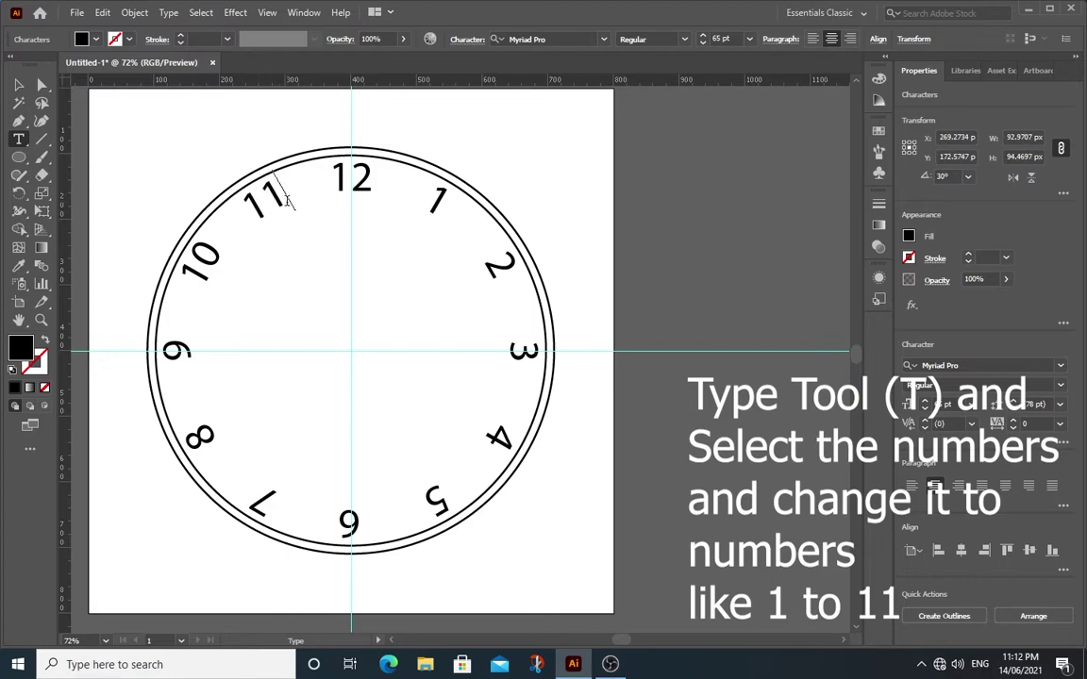
# - Apply a Transform effect with a 30° rotation angle to the number "1" on the dial
pyautogui.click(16, 85)
pyautogui.click(415, 172)
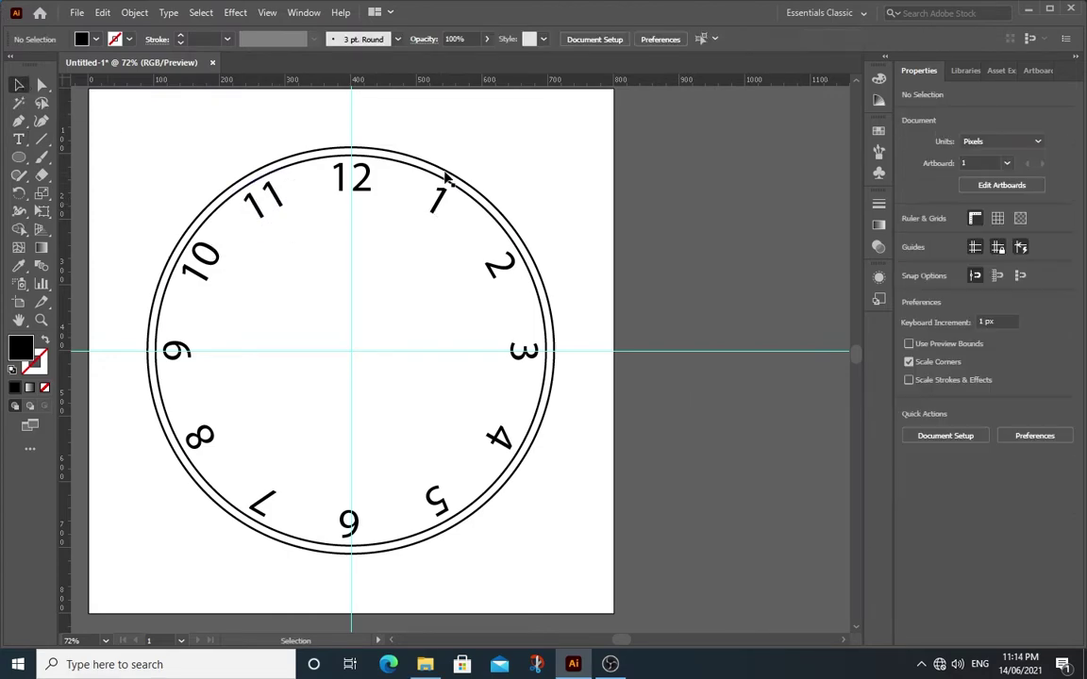
pyautogui.click(439, 200)
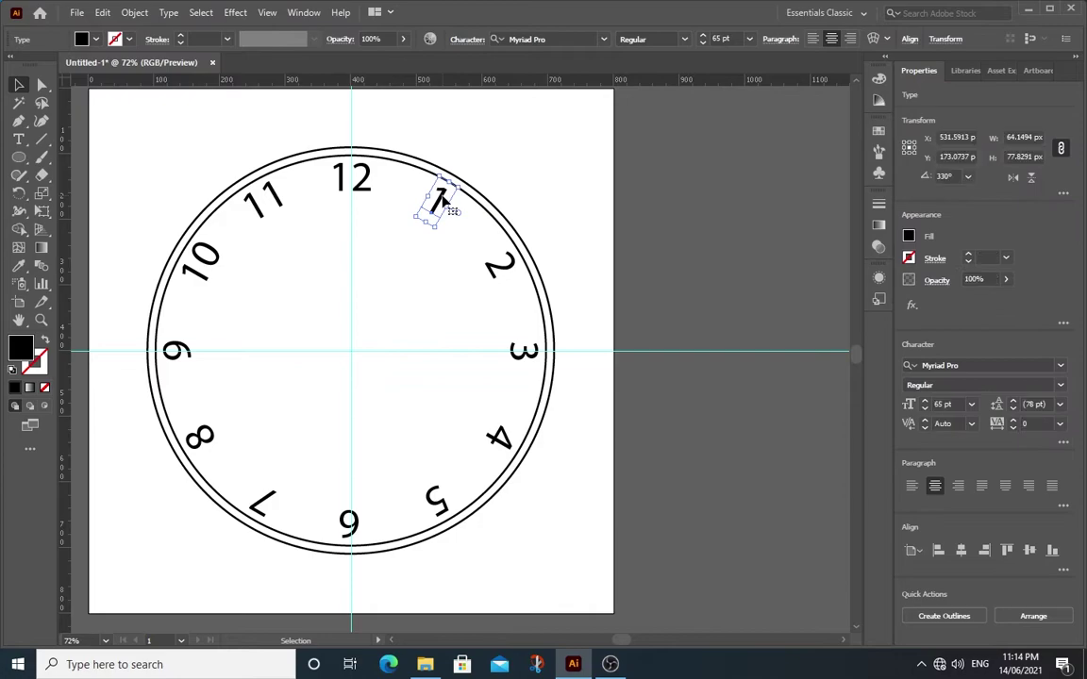
pyautogui.click(238, 15)
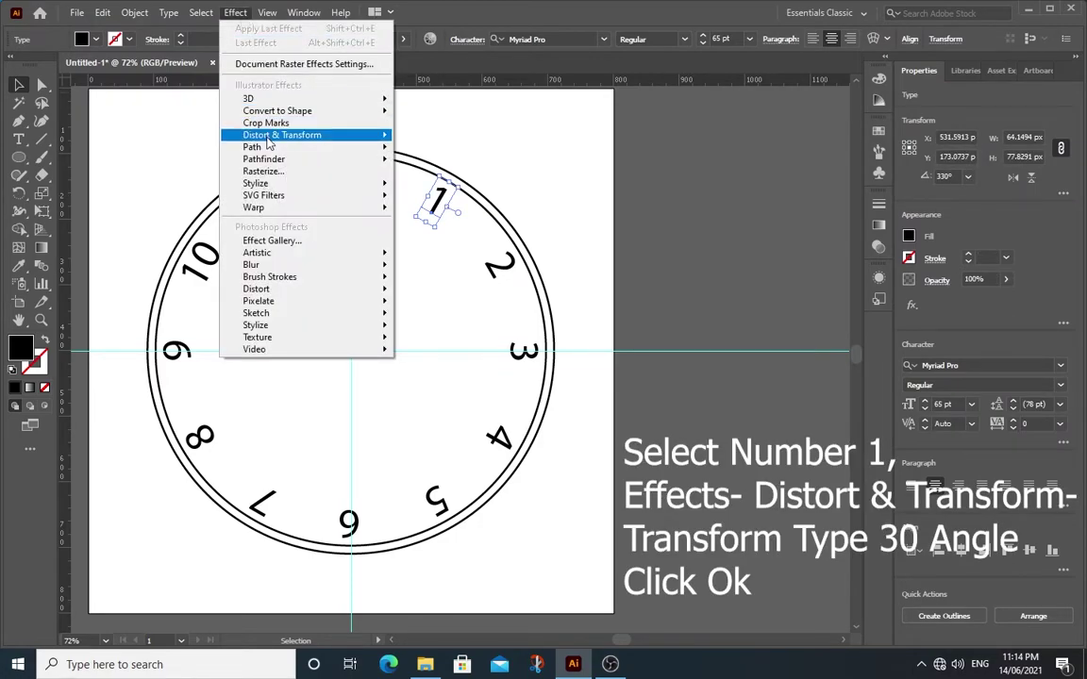
pyautogui.moveTo(311, 135)
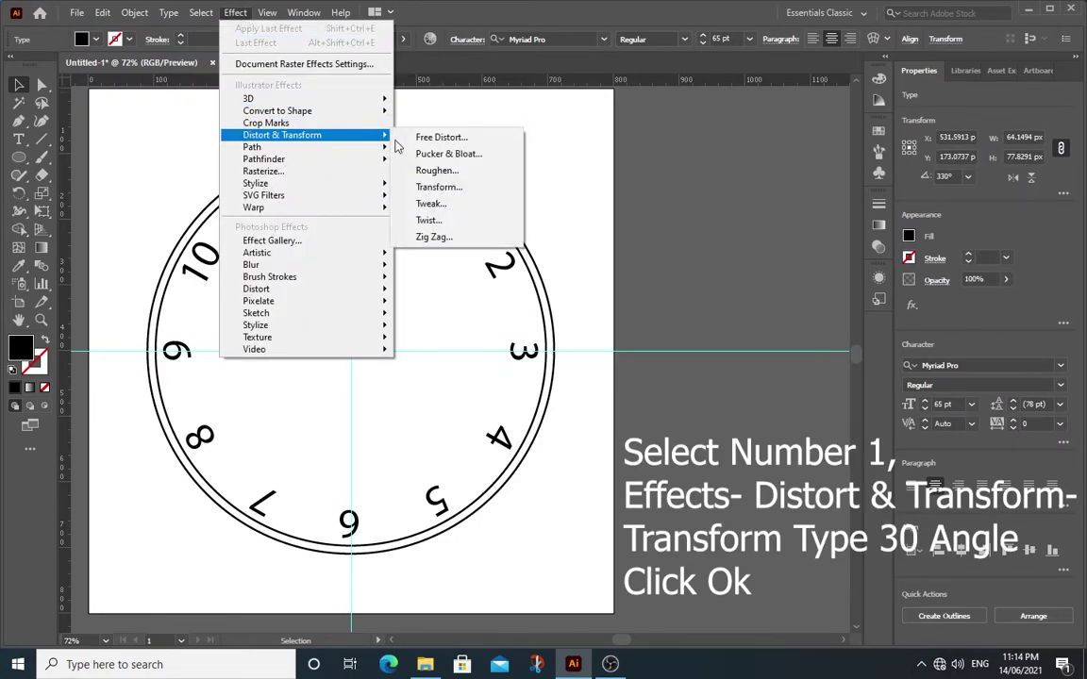
pyautogui.click(436, 188)
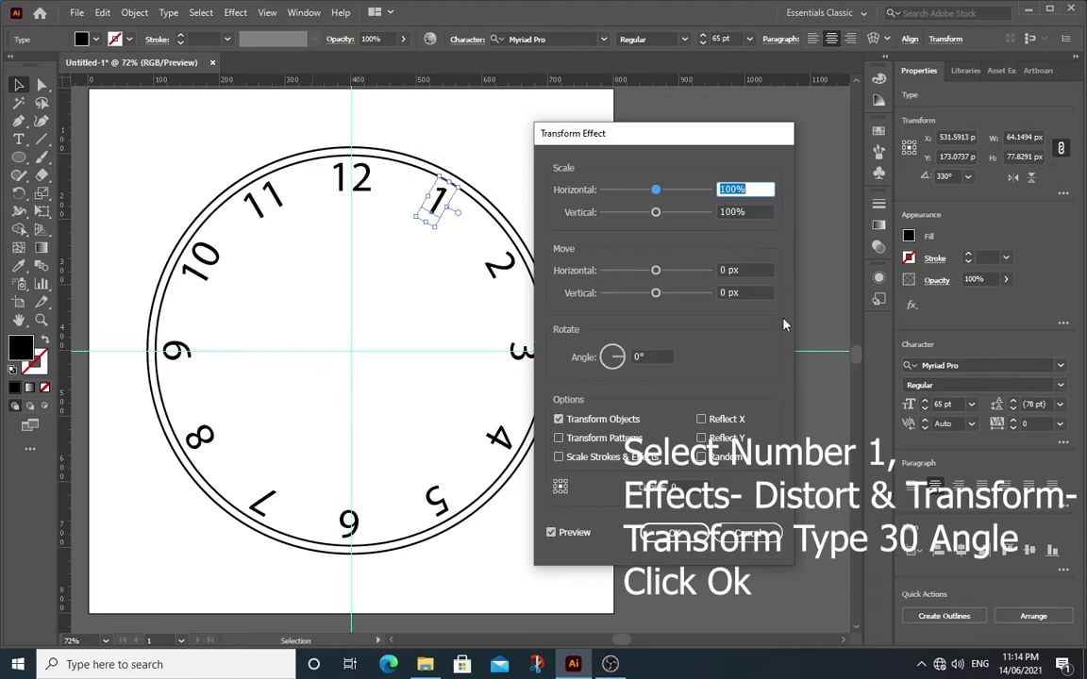
pyautogui.click(660, 357)
pyautogui.write('3')
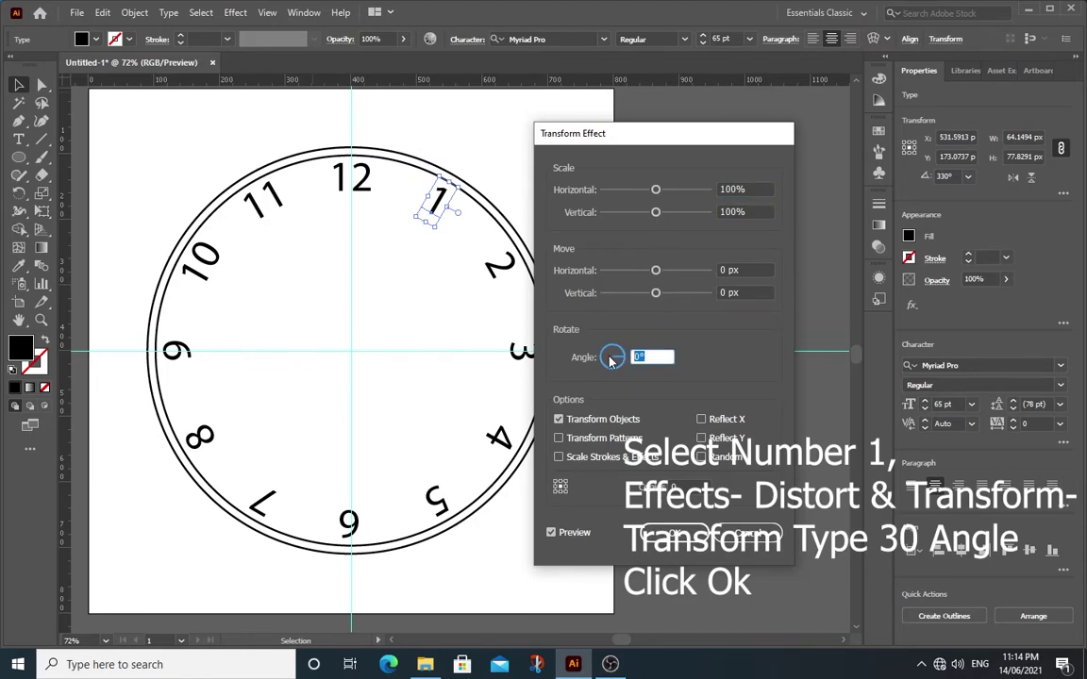
pyautogui.write('0')
pyautogui.click(673, 534)
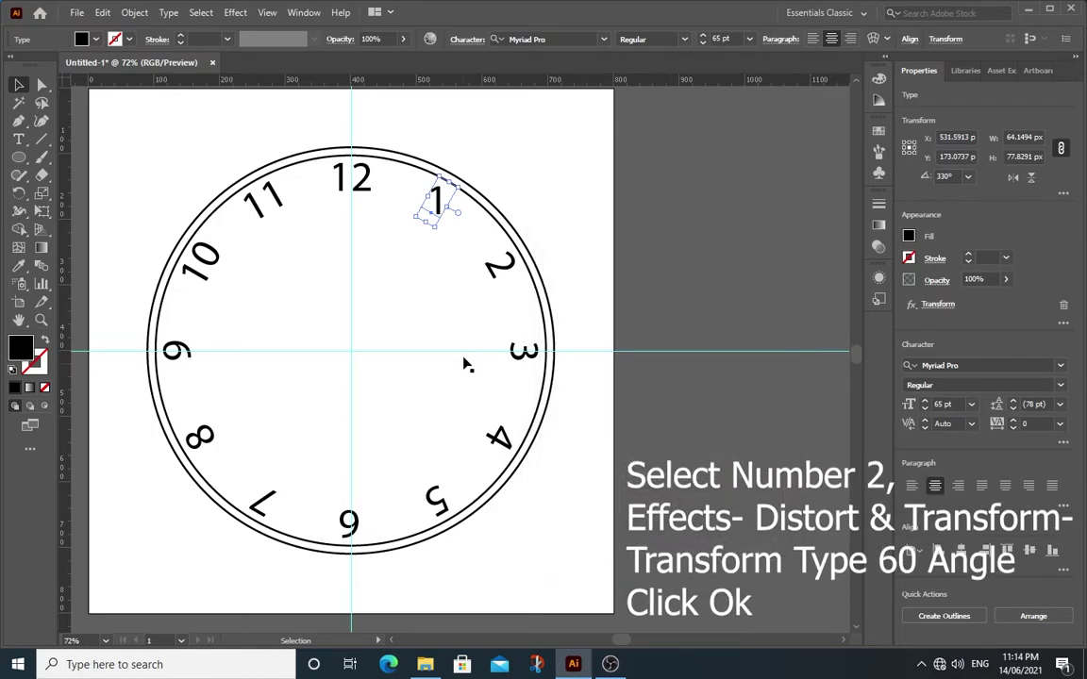
# - Apply a Transform effect with a 60° rotation angle to the number "2" on the dial
pyautogui.click(492, 270)
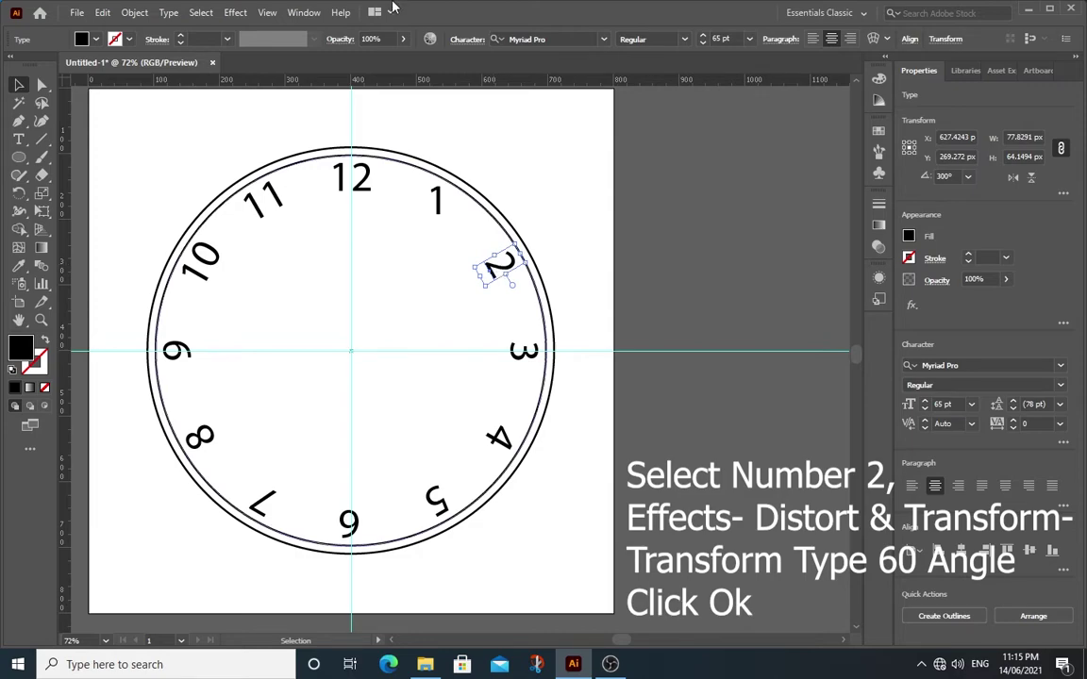
pyautogui.click(234, 13)
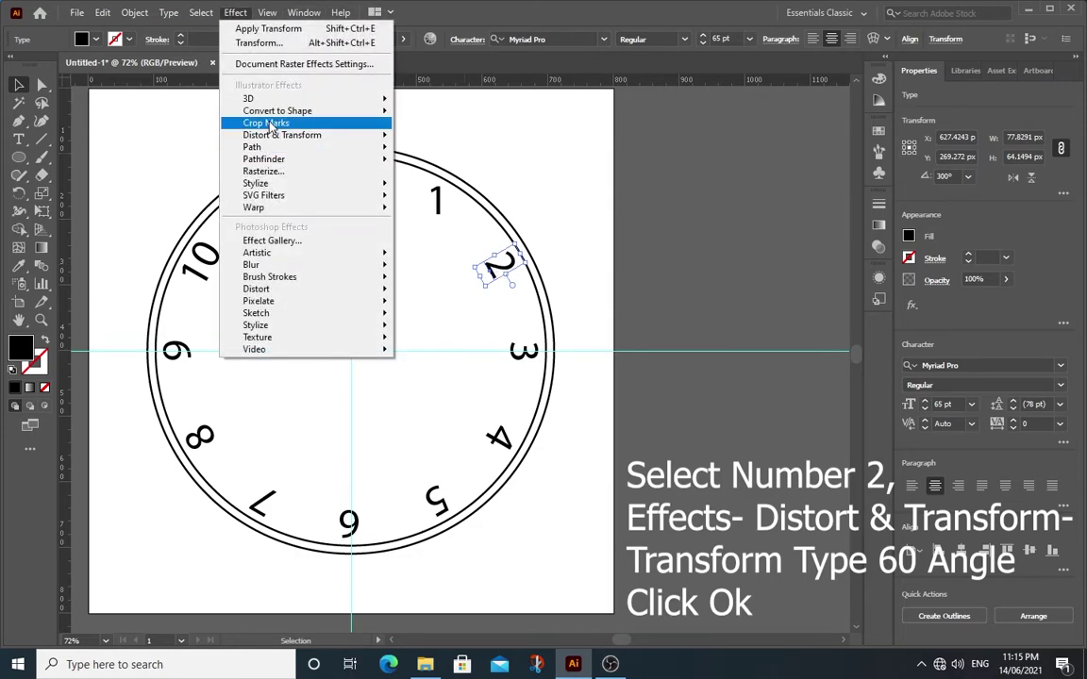
pyautogui.moveTo(276, 137)
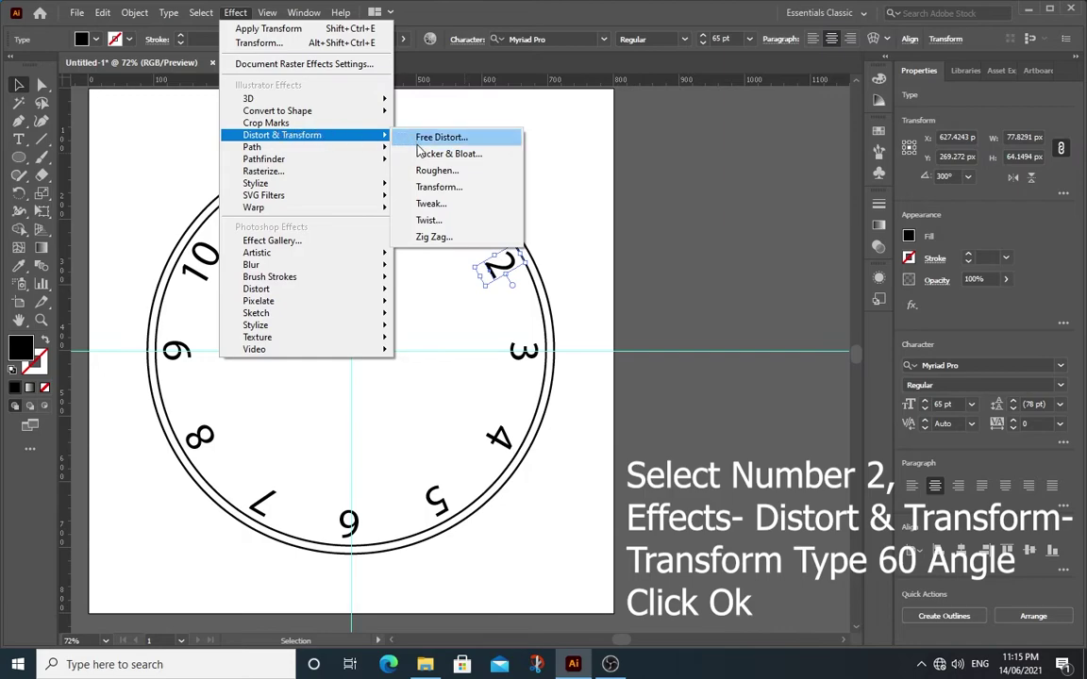
pyautogui.click(438, 187)
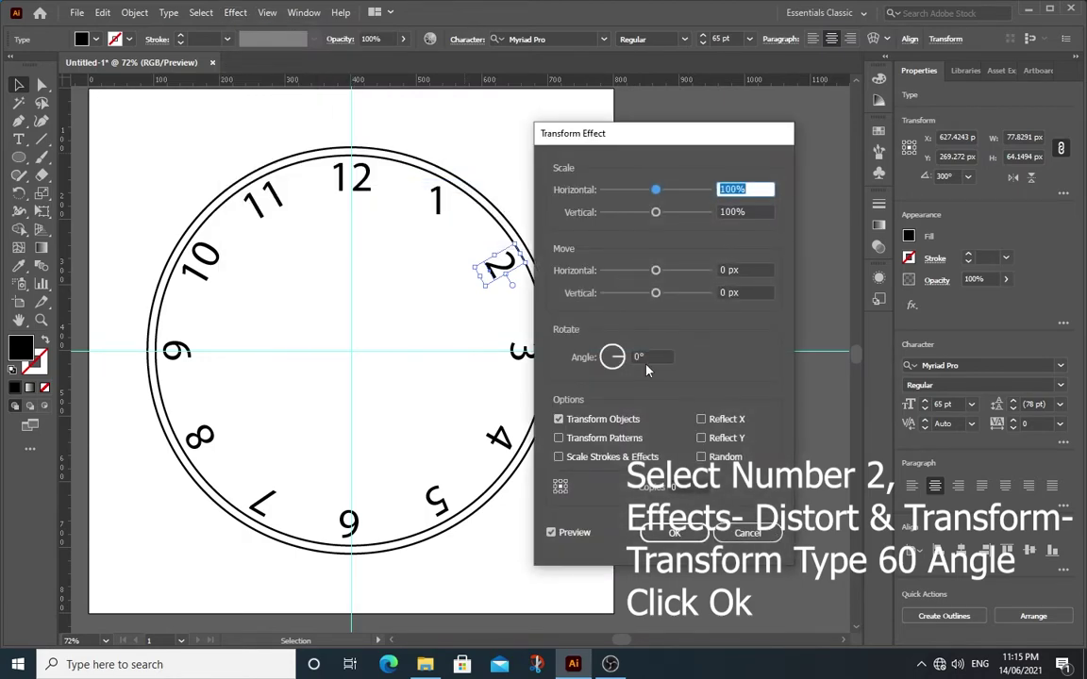
pyautogui.click(596, 354)
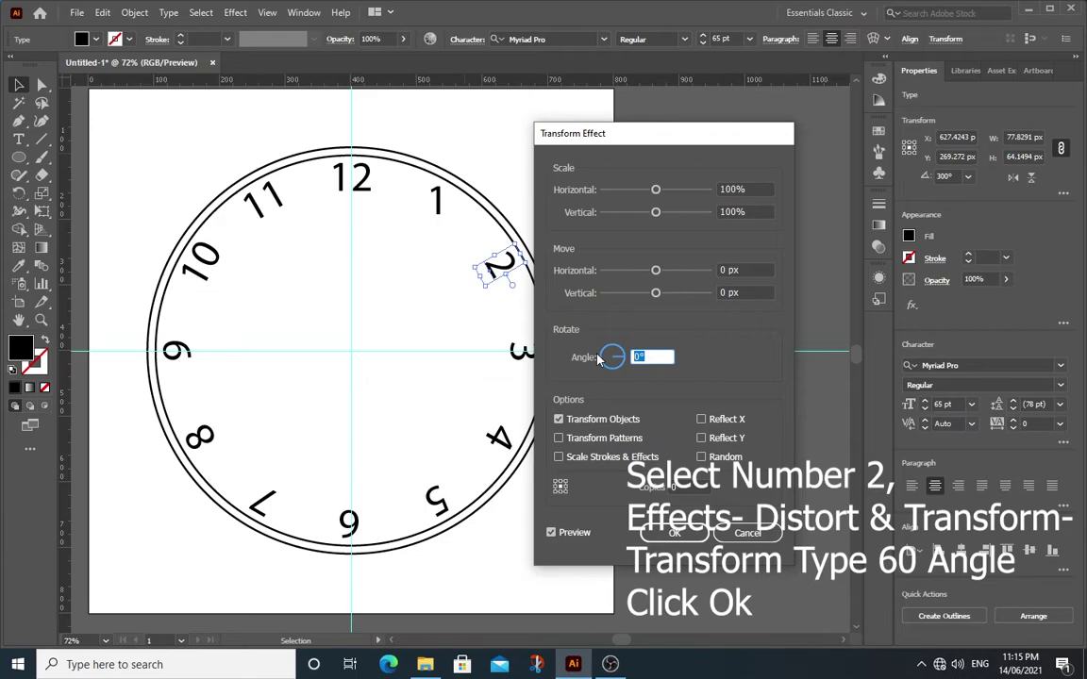
pyautogui.write('60')
pyautogui.click(674, 533)
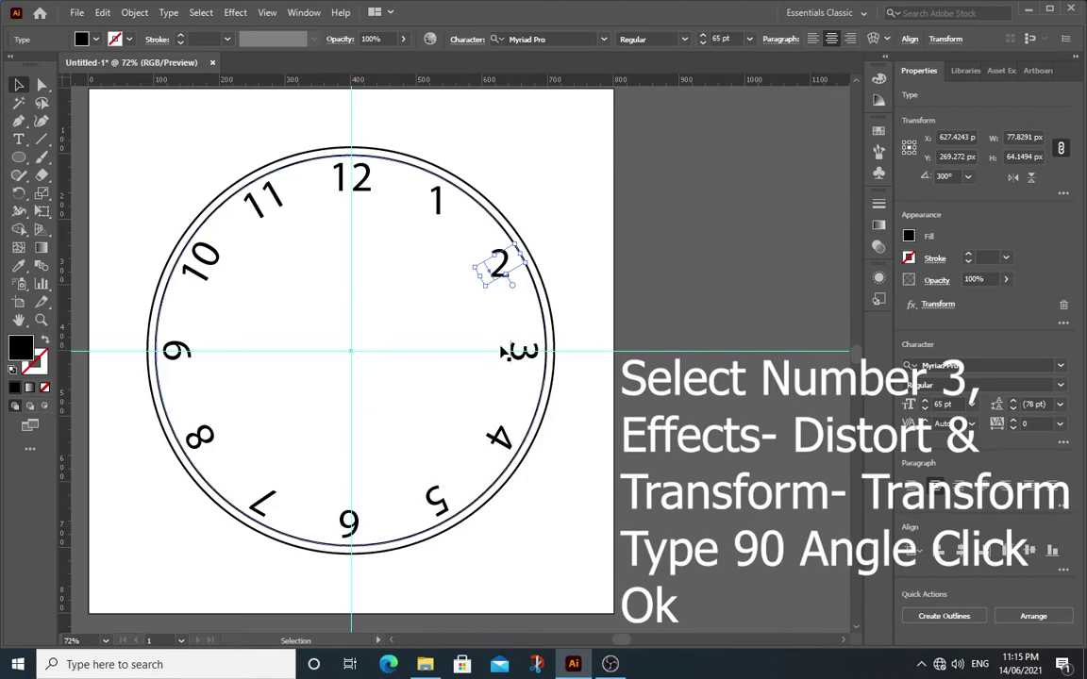
# - Apply a Transform effect with a 90° rotation angle to the number "3" on the dial
pyautogui.moveTo(504, 346); pyautogui.dragTo(517, 367)
pyautogui.hotkey('ctrl', 'z')
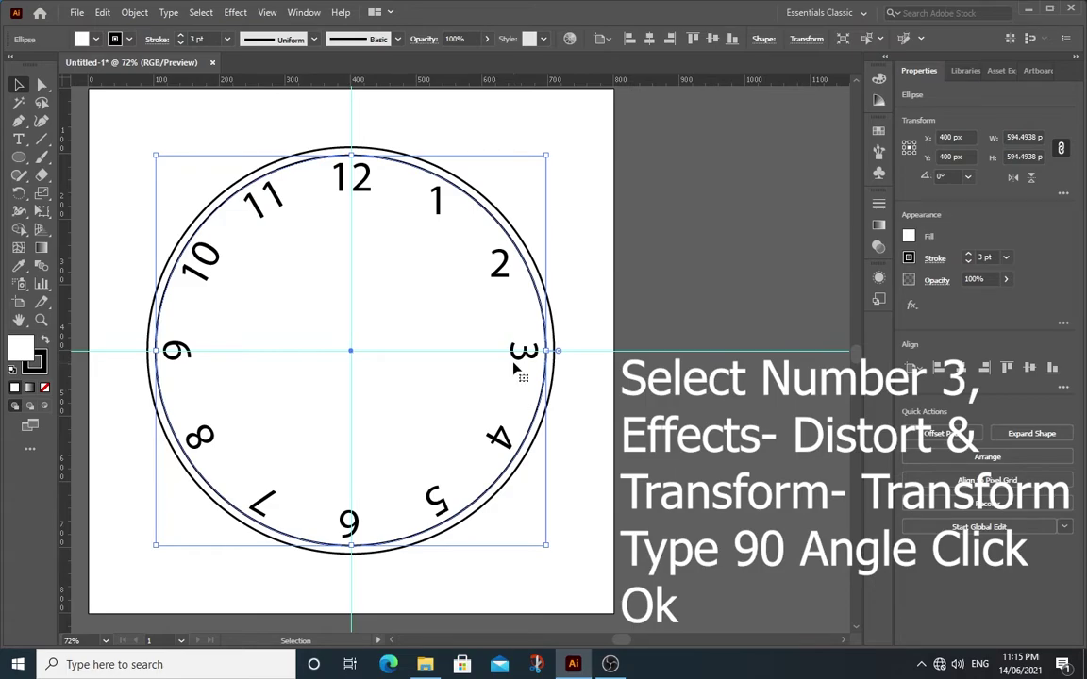
pyautogui.click(516, 370)
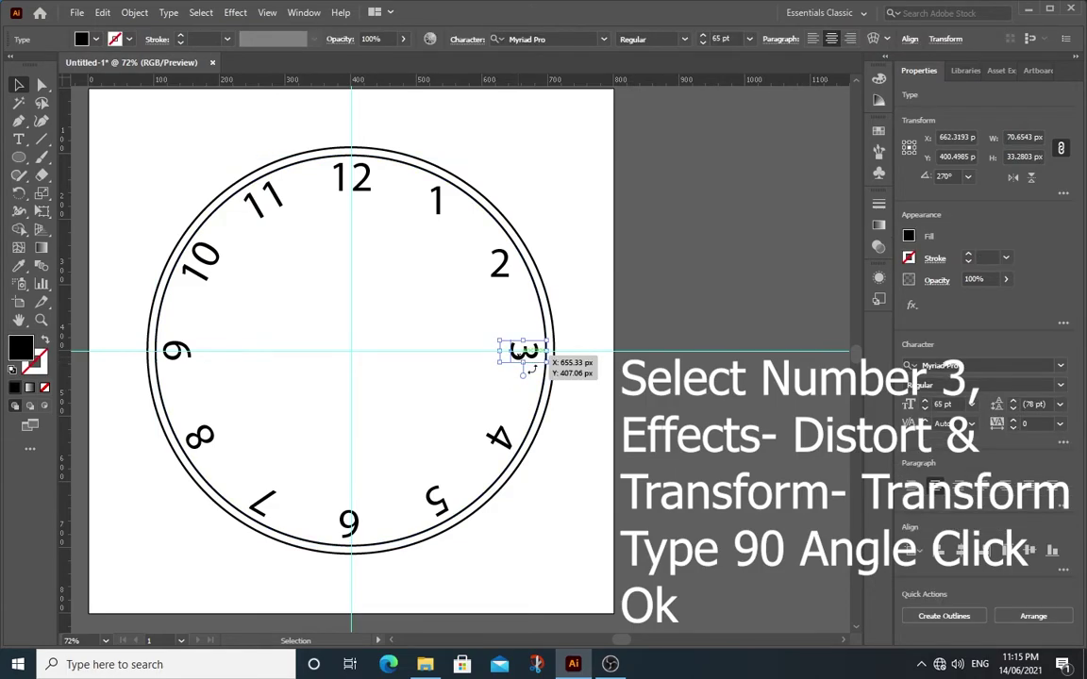
pyautogui.click(234, 12)
pyautogui.moveTo(336, 138)
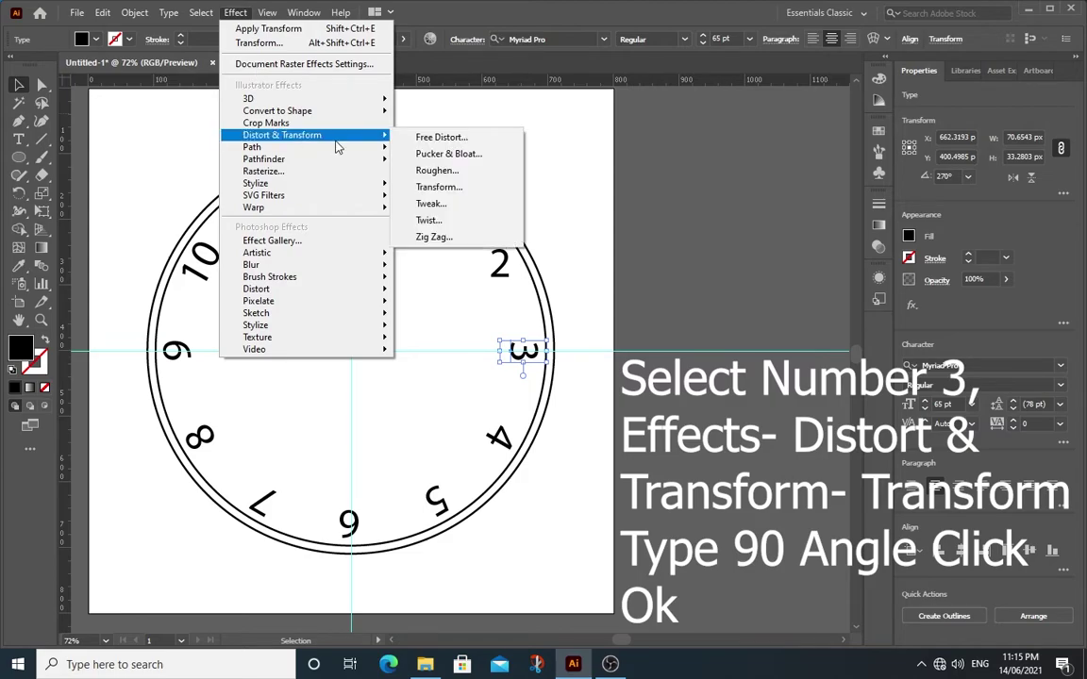
pyautogui.click(445, 193)
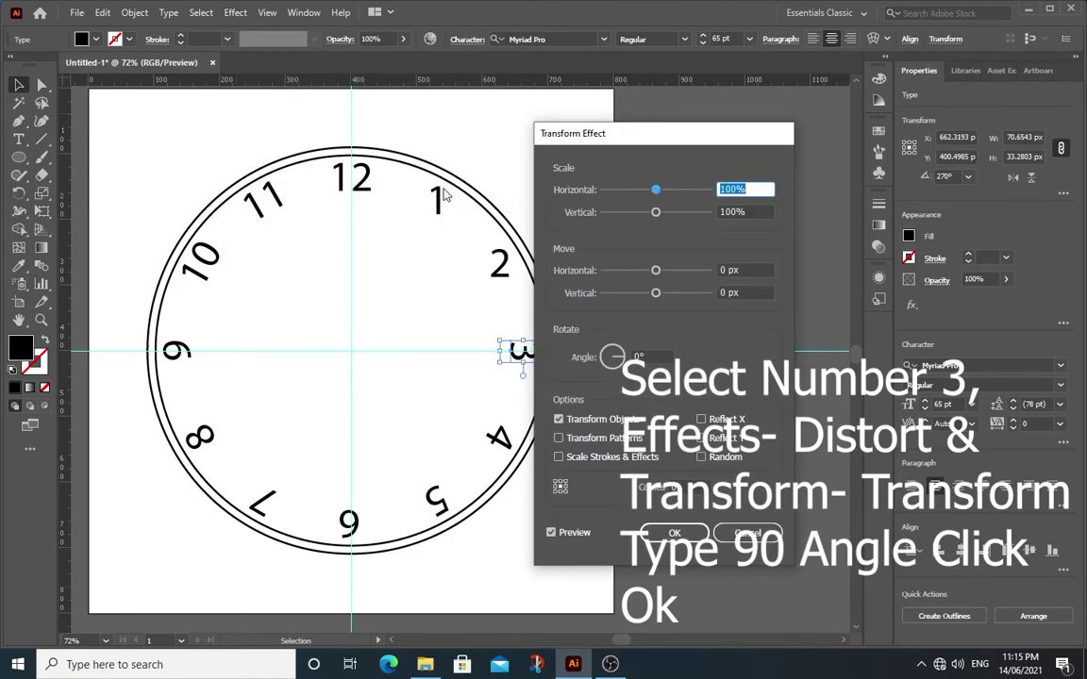
pyautogui.click(642, 357)
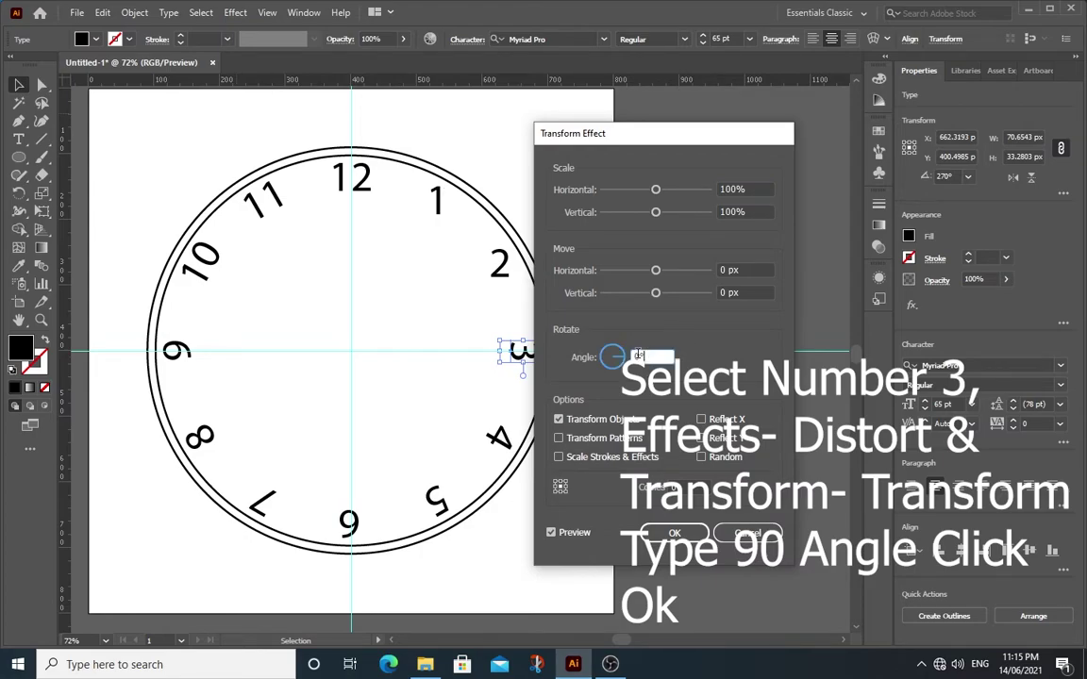
pyautogui.write('90')
pyautogui.click(673, 533)
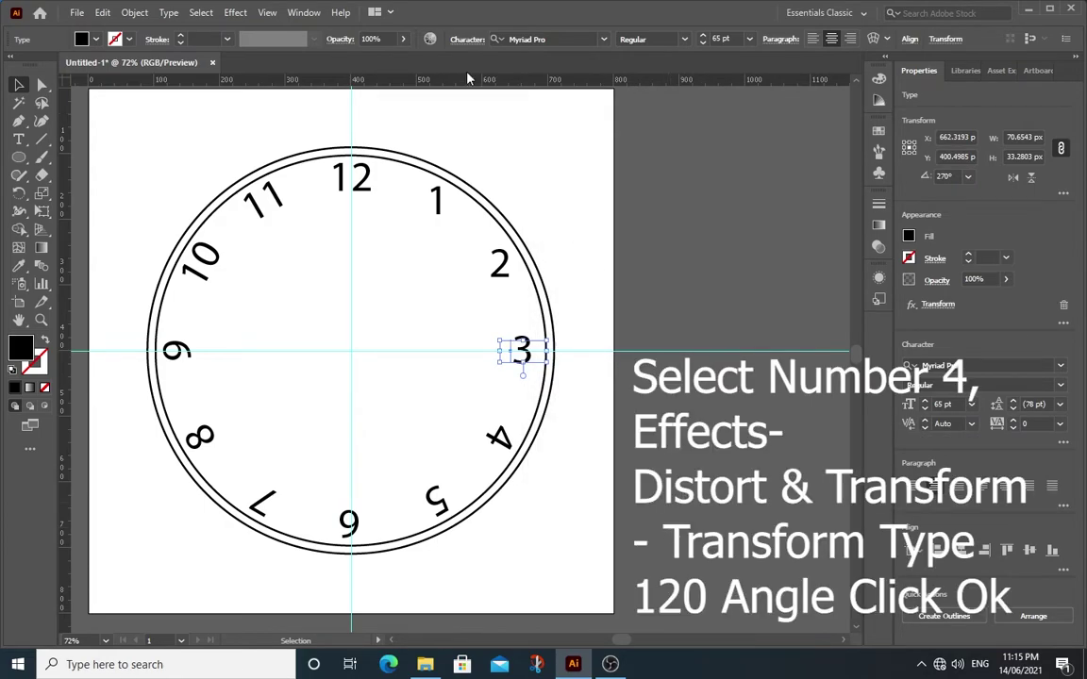
# - Apply a Transform effect with a 120° rotation angle to the number "4" on the dial
pyautogui.click(498, 439)
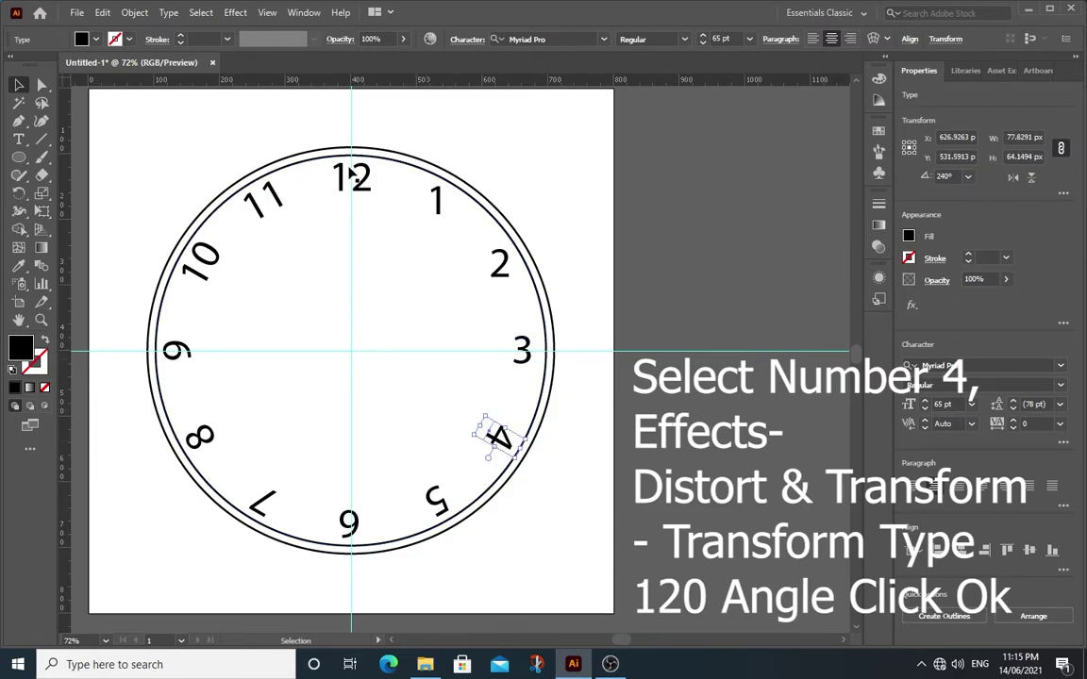
pyautogui.click(234, 12)
pyautogui.moveTo(256, 134)
pyautogui.click(438, 187)
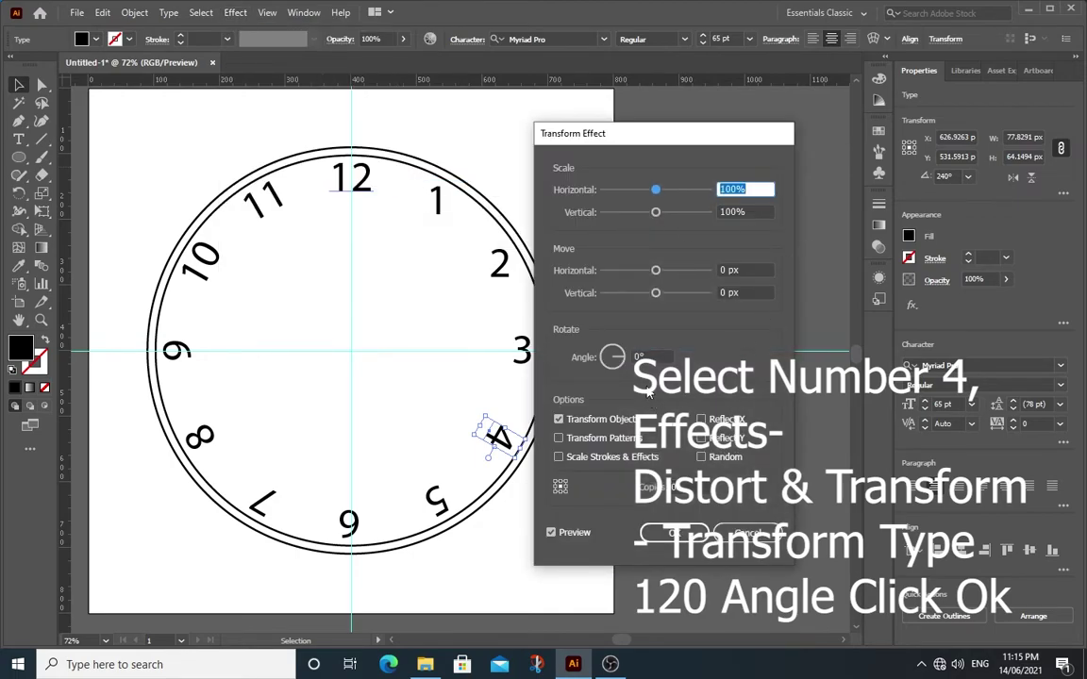
pyautogui.click(589, 354)
pyautogui.write('120')
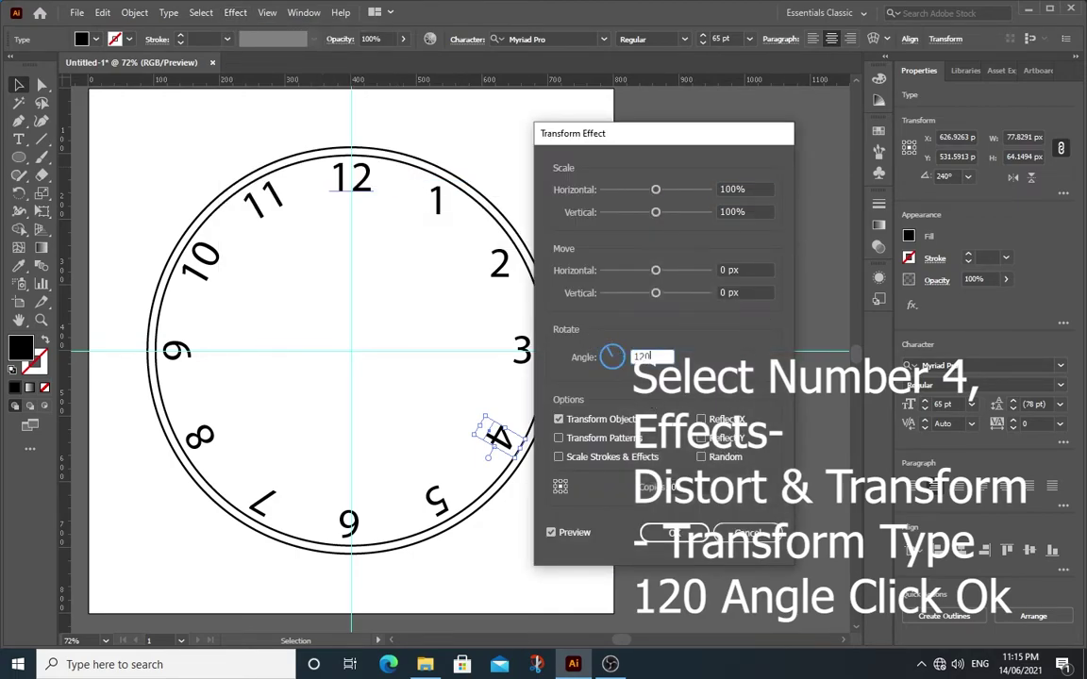
pyautogui.click(674, 533)
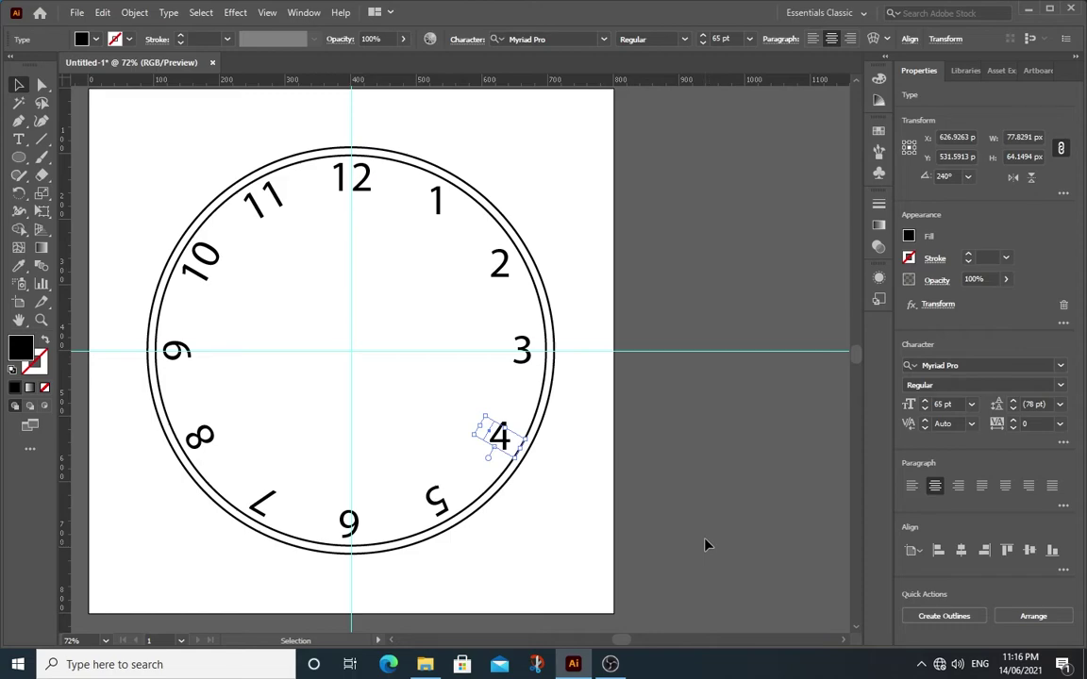
# - Apply a Transform effect with a 150° rotation angle to the number "5" on the dial
pyautogui.click(434, 500)
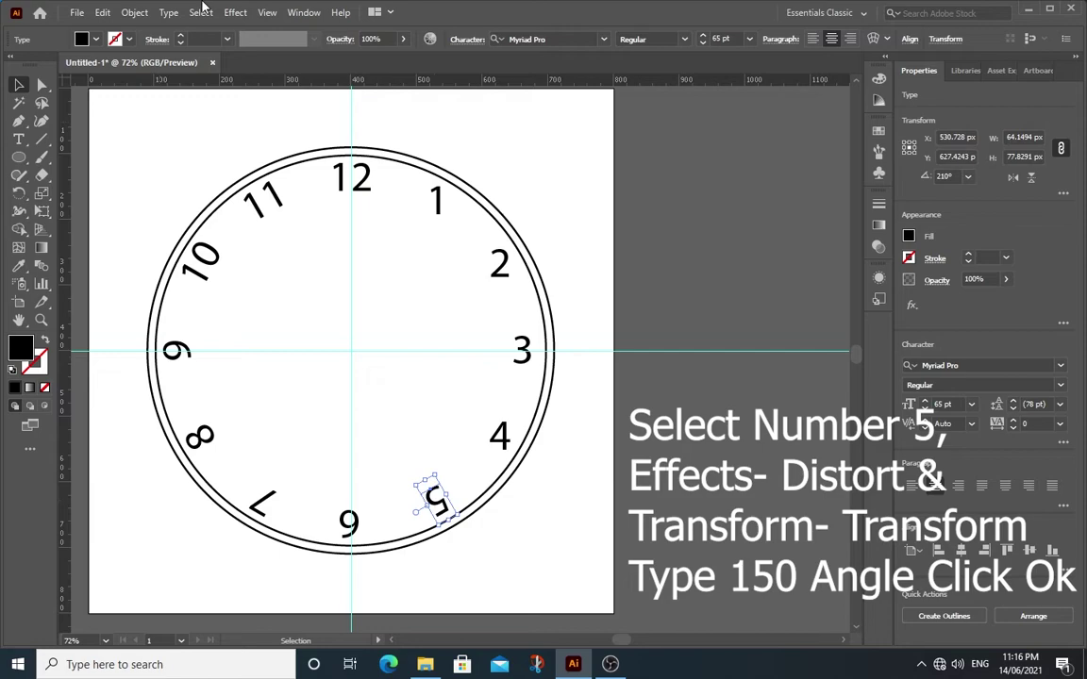
pyautogui.click(234, 13)
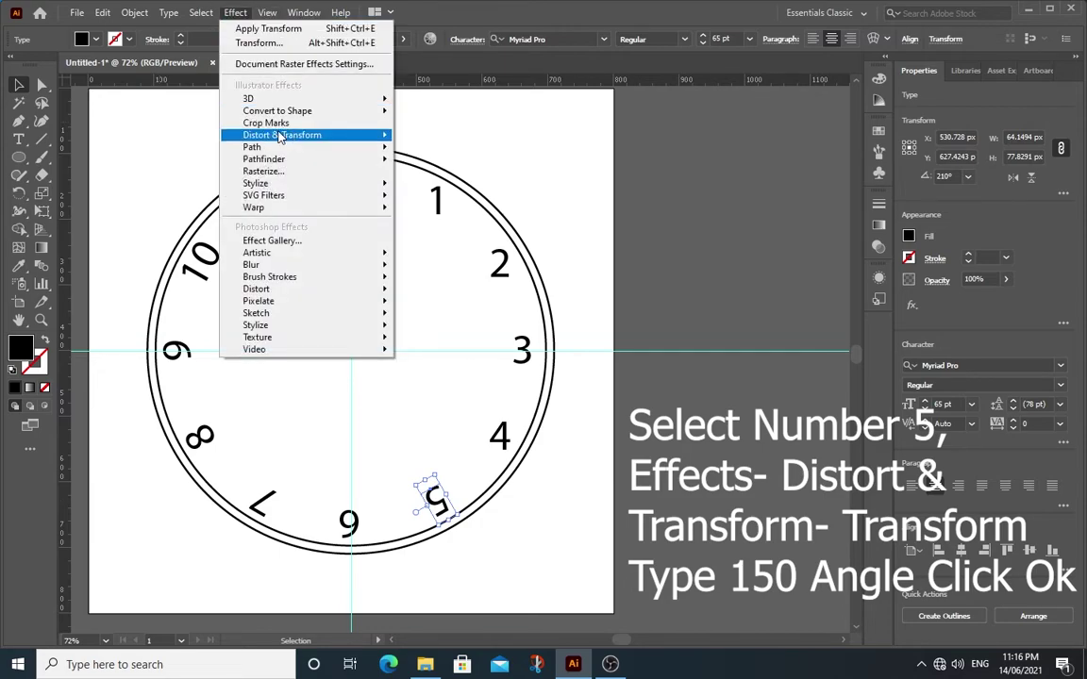
pyautogui.moveTo(273, 135)
pyautogui.click(436, 186)
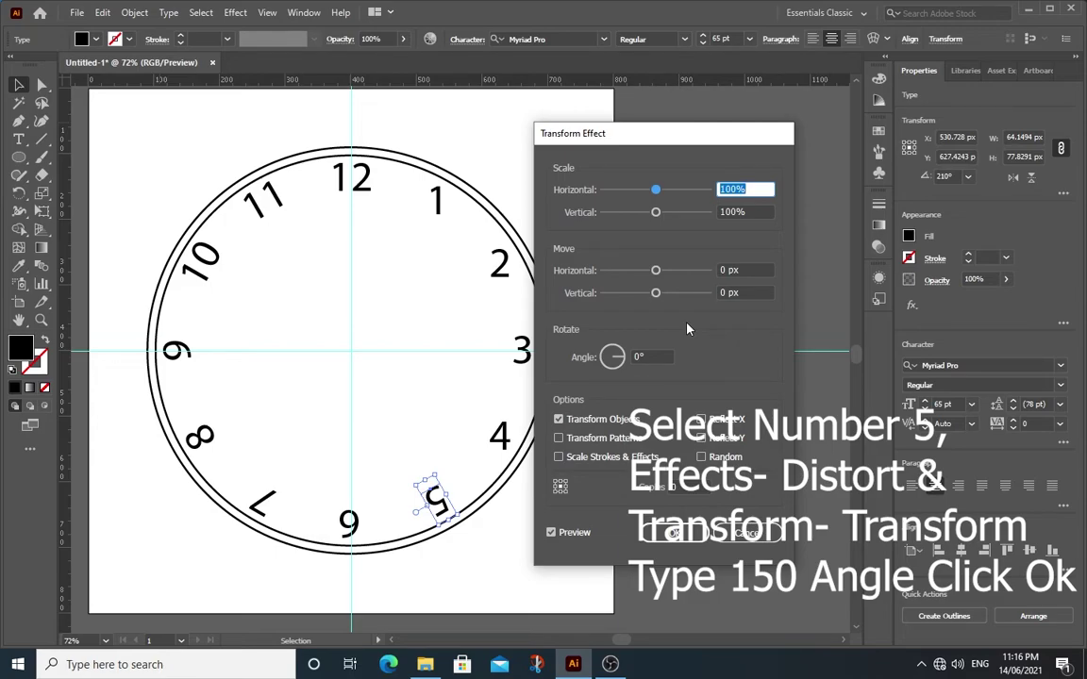
pyautogui.click(641, 356)
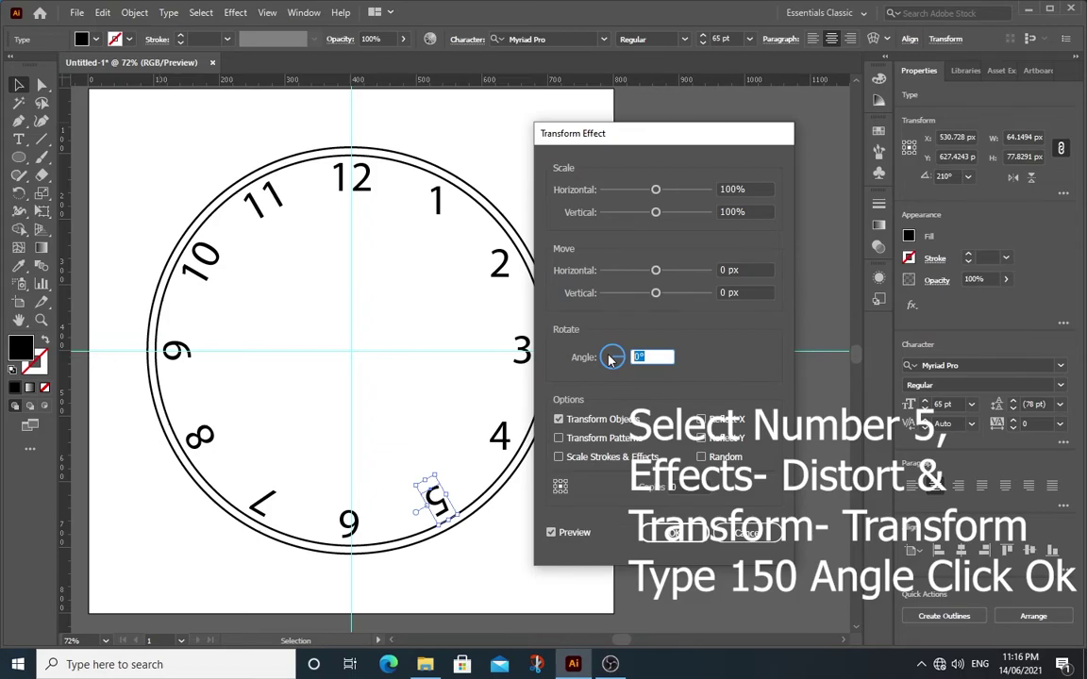
pyautogui.write('150')
pyautogui.click(675, 533)
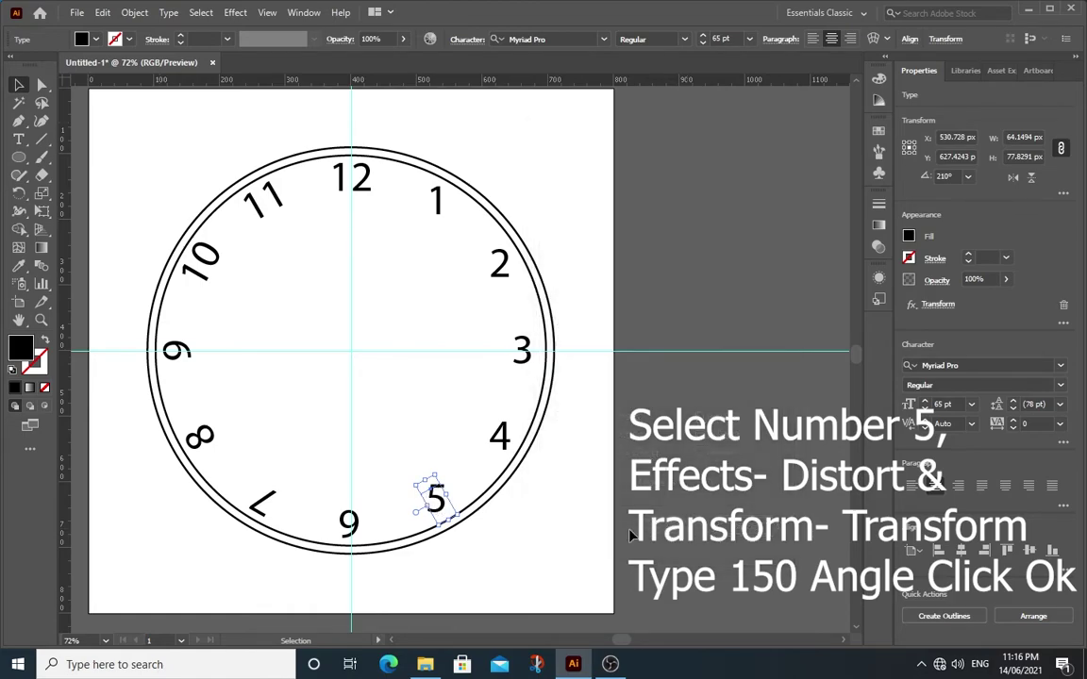
# - Rotate the numbers "6", "7" and "8" by 180° each and turn the number "9" upright, without using an effect
pyautogui.click(350, 524)
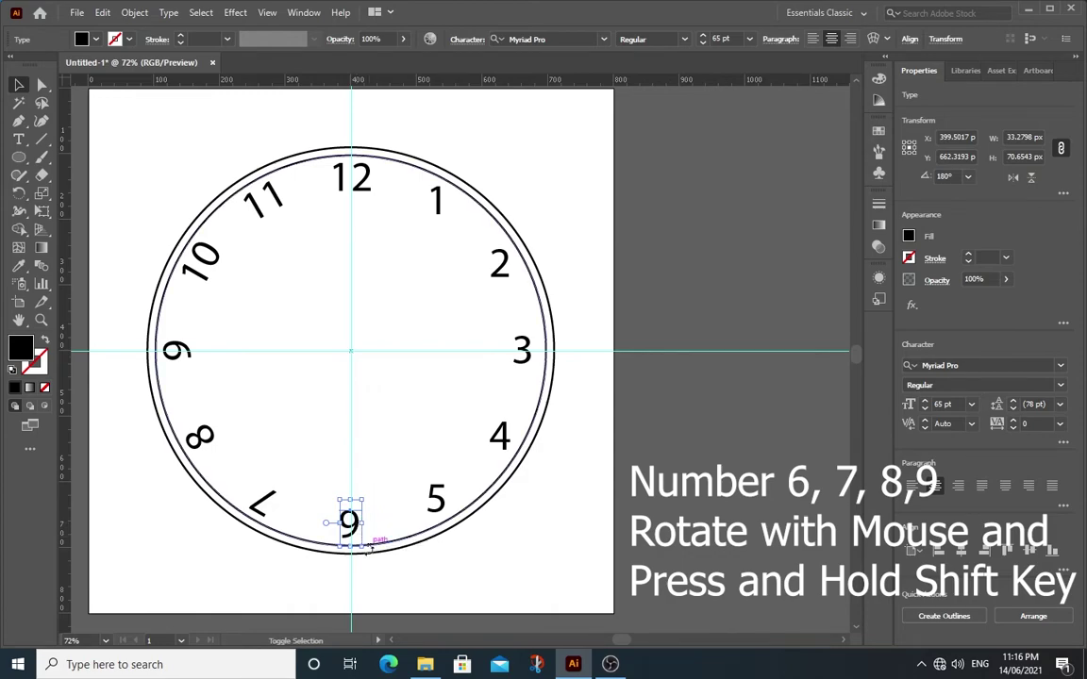
pyautogui.moveTo(368, 550); pyautogui.dragTo(327, 469)
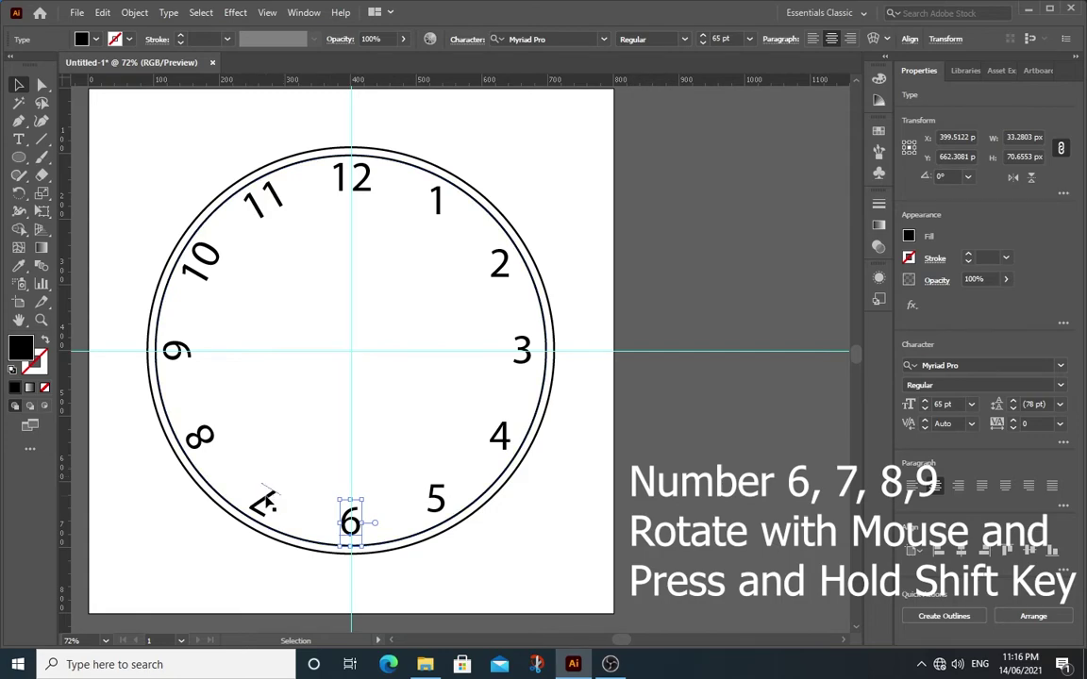
pyautogui.click(271, 507)
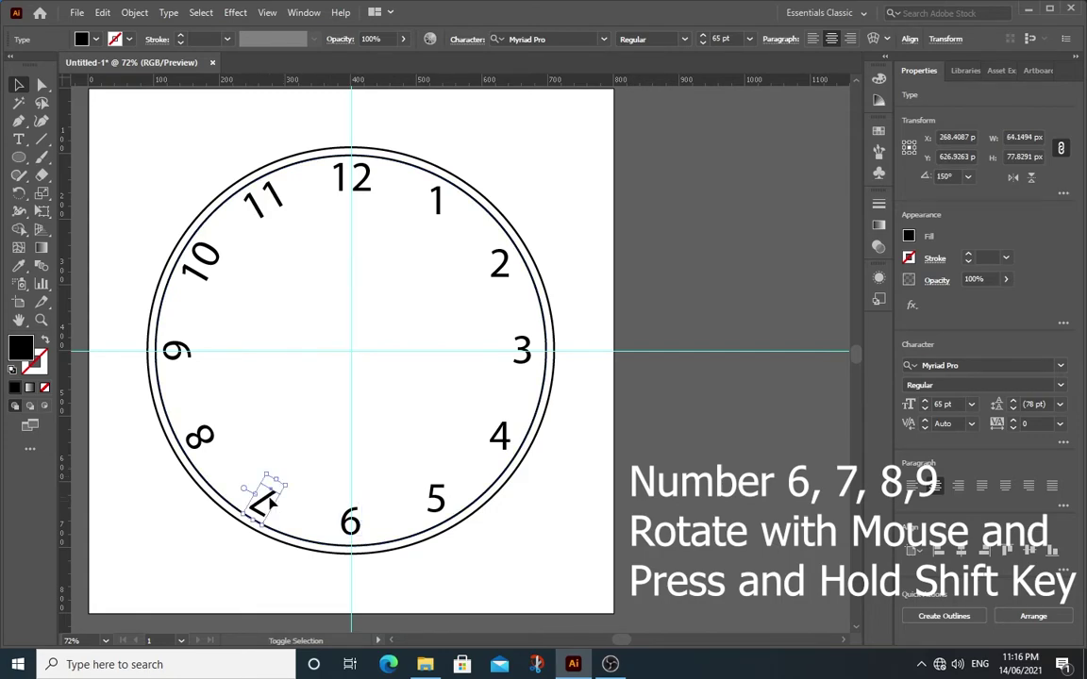
pyautogui.moveTo(291, 484); pyautogui.dragTo(219, 514)
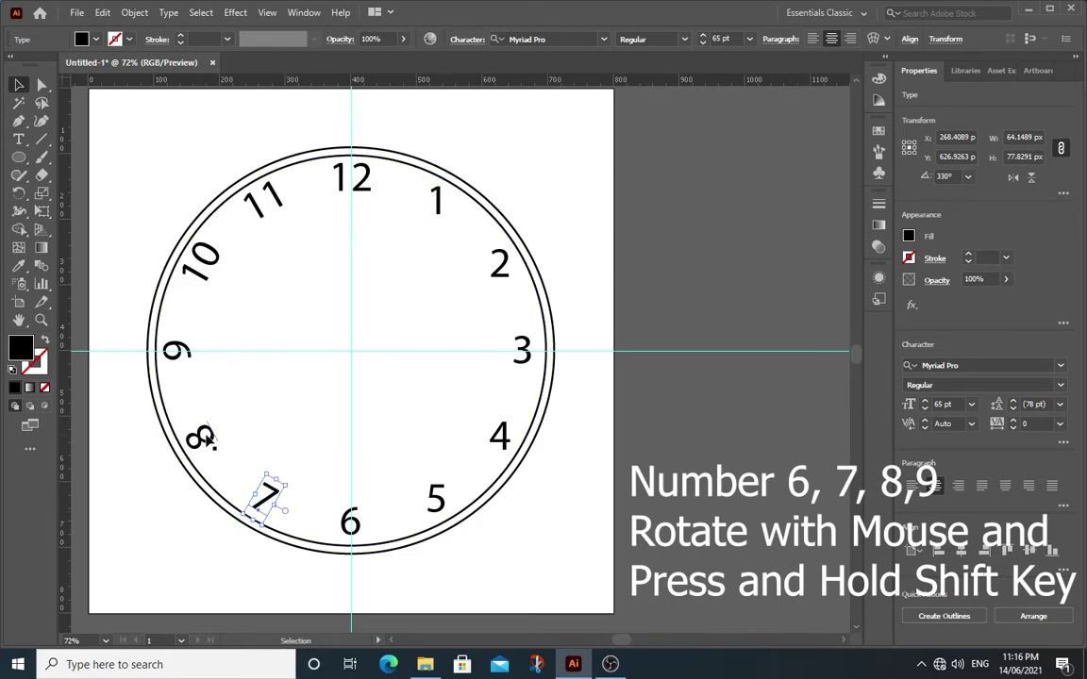
pyautogui.click(205, 436)
pyautogui.moveTo(226, 420); pyautogui.dragTo(160, 441)
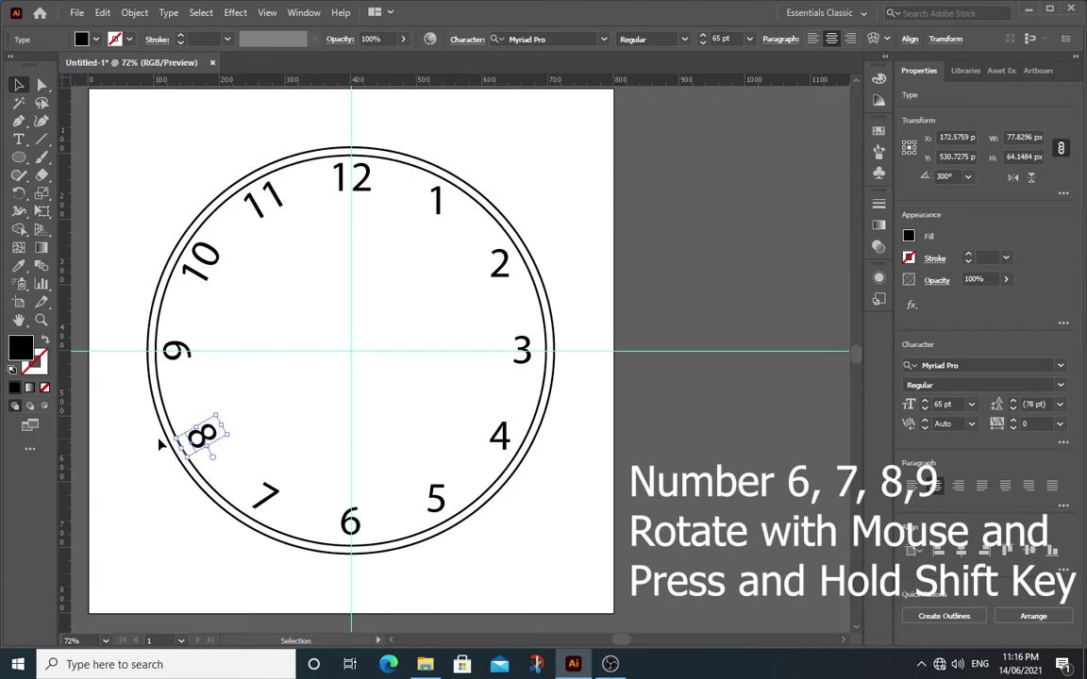
pyautogui.click(190, 349)
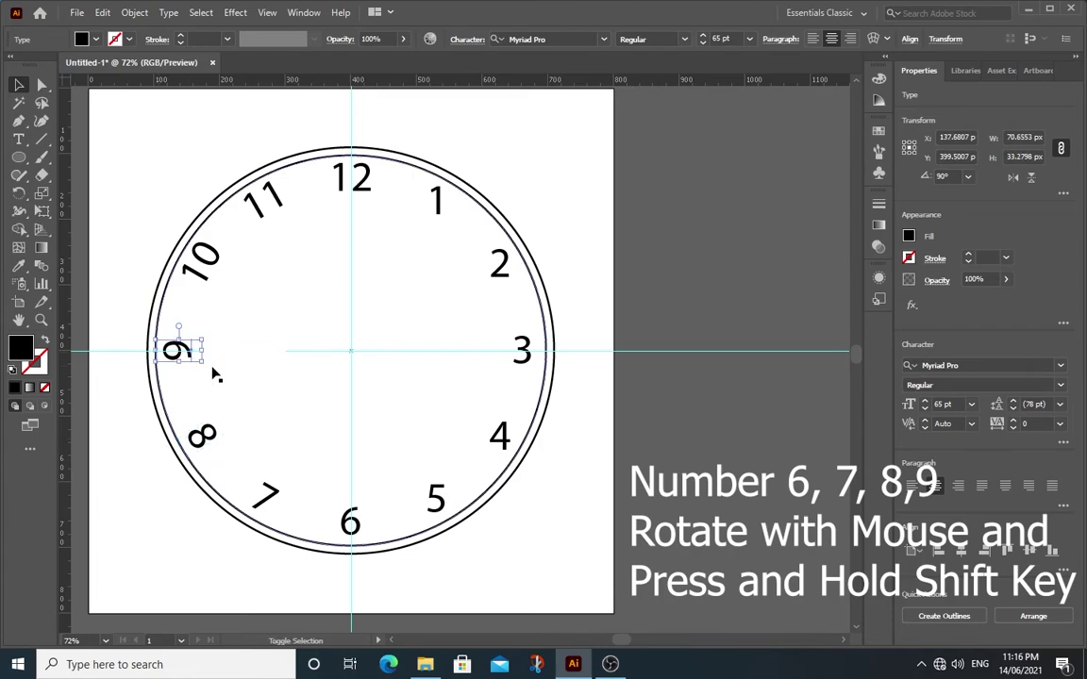
pyautogui.moveTo(215, 375); pyautogui.dragTo(145, 396)
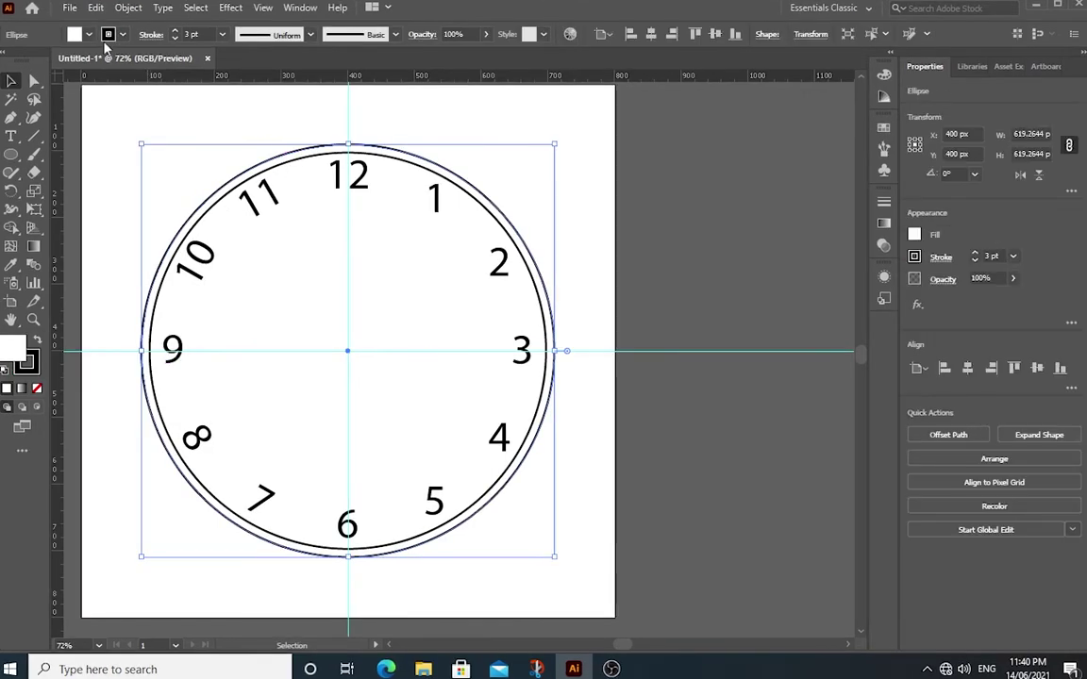
# - Fill the outer circle of the clock with black and the inner circle with red
pyautogui.click(107, 34)
pyautogui.press('Escape')
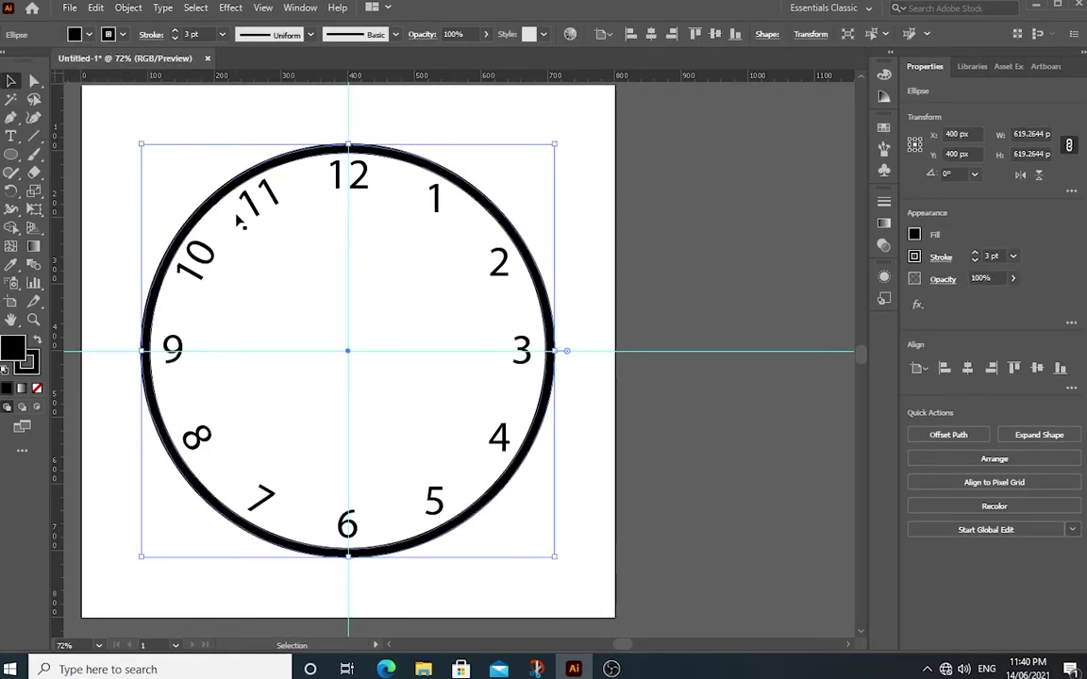
pyautogui.click(86, 35)
pyautogui.click(38, 49)
pyautogui.press('Escape')
# - Select all twelve numbers on the dial and fill them with white
pyautogui.click(351, 175)
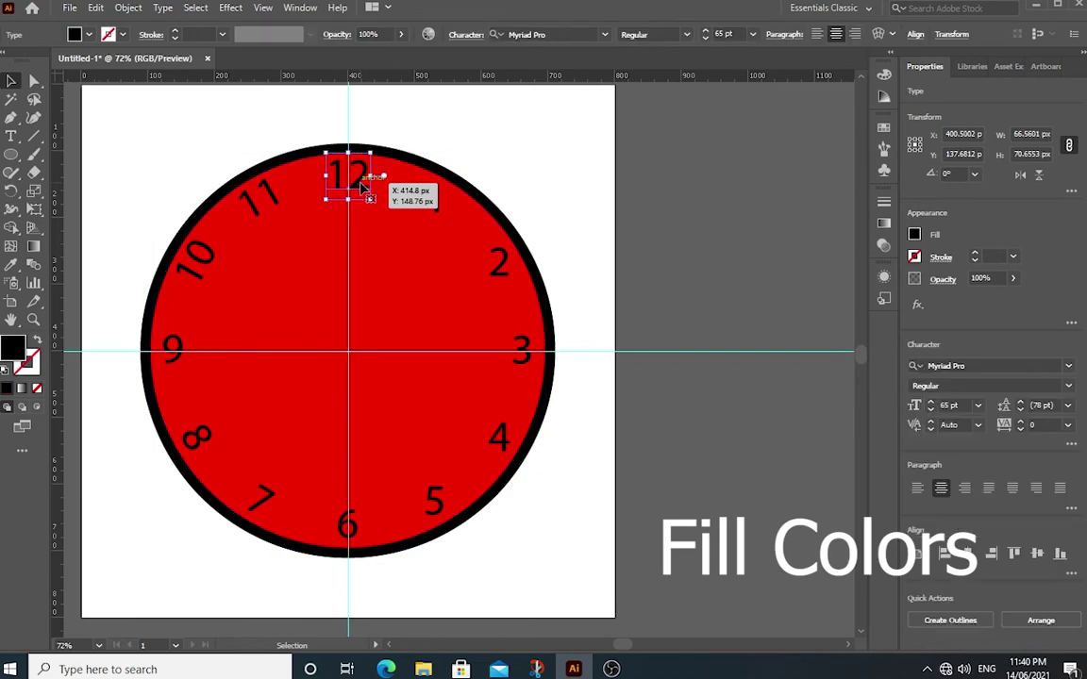
pyautogui.keyDown('shift'); pyautogui.click(436, 204); pyautogui.keyUp('shift')
pyautogui.keyDown('shift'); pyautogui.click(498, 262); pyautogui.keyUp('shift')
pyautogui.keyDown('shift'); pyautogui.click(521, 351); pyautogui.keyUp('shift')
pyautogui.keyDown('shift'); pyautogui.click(498, 436); pyautogui.keyUp('shift')
pyautogui.keyDown('shift'); pyautogui.click(434, 500); pyautogui.keyUp('shift')
pyautogui.keyDown('shift'); pyautogui.click(346, 524); pyautogui.keyUp('shift')
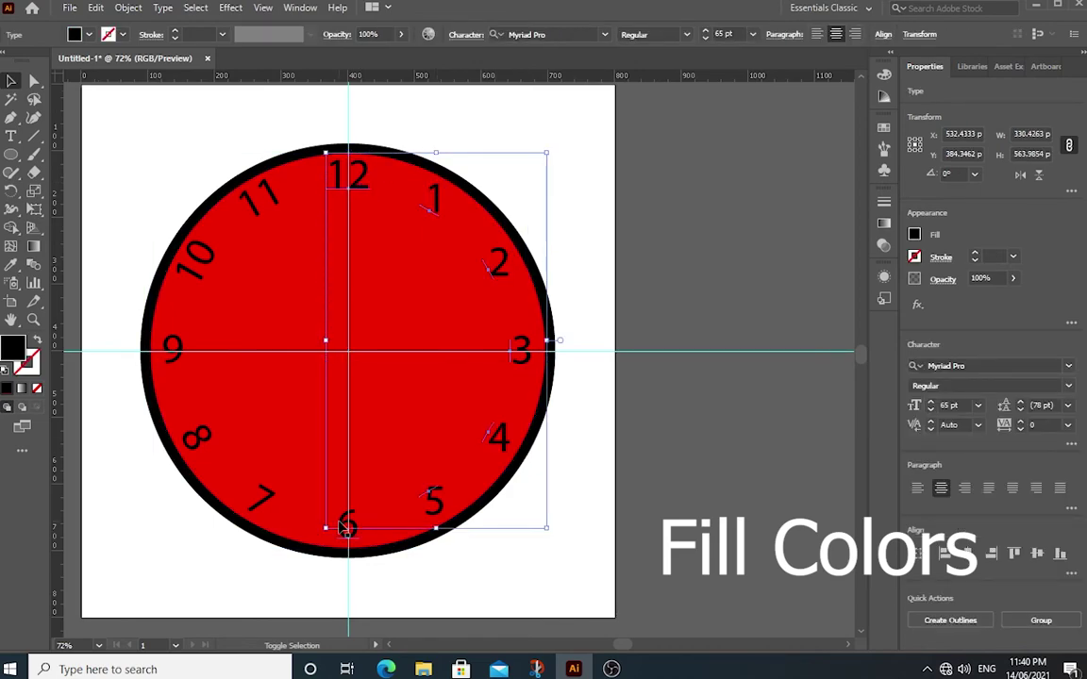
pyautogui.keyDown('shift'); pyautogui.click(262, 500); pyautogui.keyUp('shift')
pyautogui.keyDown('shift'); pyautogui.click(197, 437); pyautogui.keyUp('shift')
pyautogui.keyDown('shift'); pyautogui.click(173, 349); pyautogui.keyUp('shift')
pyautogui.keyDown('shift'); pyautogui.click(196, 257); pyautogui.keyUp('shift')
pyautogui.keyDown('shift'); pyautogui.click(260, 196); pyautogui.keyUp('shift')
pyautogui.click(88, 35)
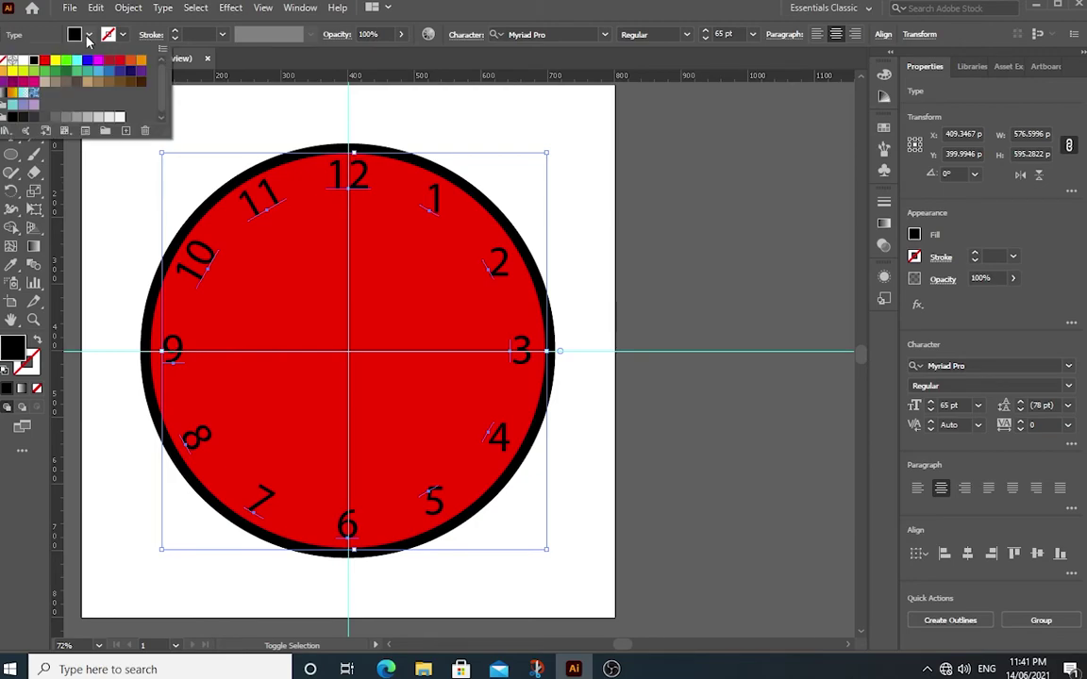
pyautogui.click(24, 60)
# - Draw a white circle without a stroke, about 390 px in diameter, centred on the intersection of the guides
pyautogui.click(349, 395)
pyautogui.press('l')
pyautogui.moveTo(349, 351); pyautogui.dragTo(479, 481)
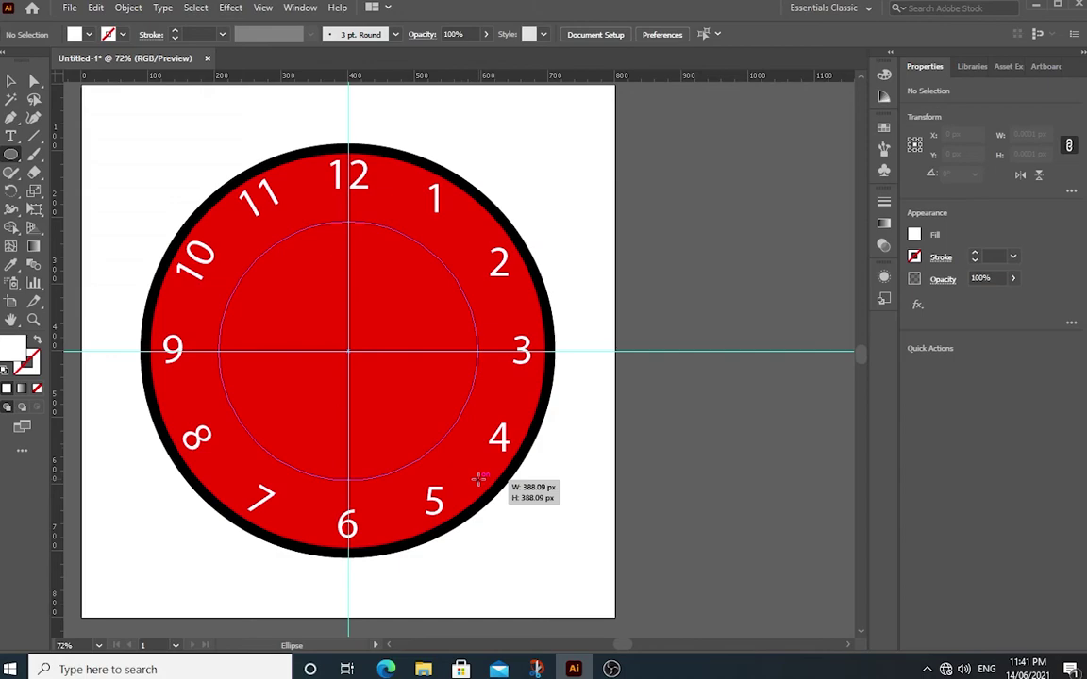
pyautogui.moveTo(479, 480); pyautogui.dragTo(479, 480)
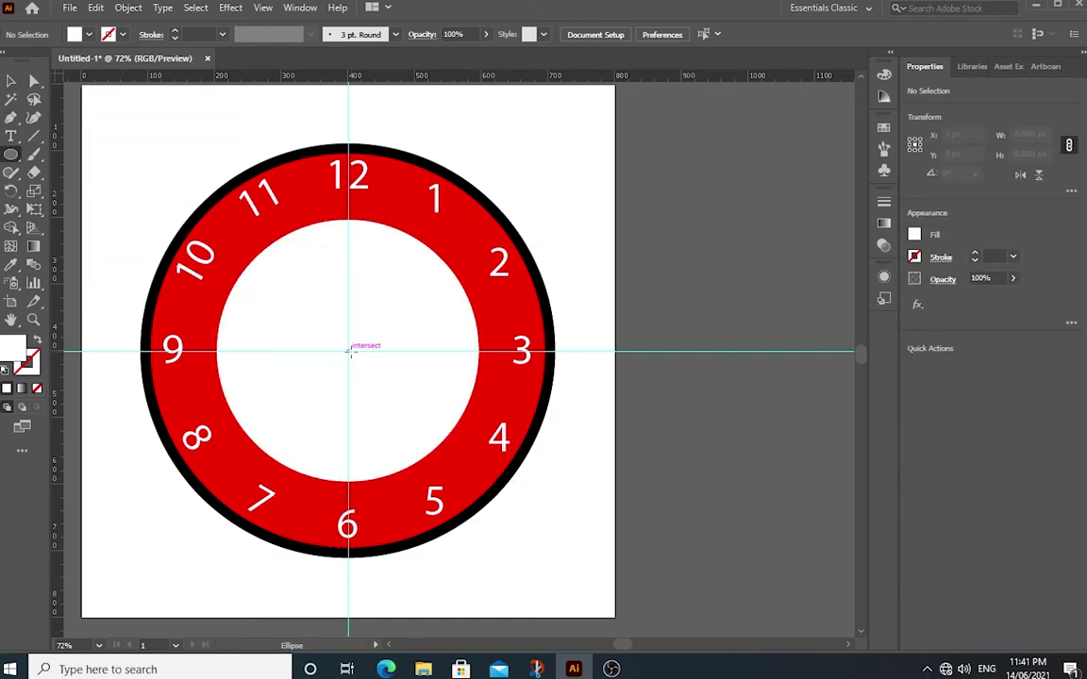
# - Draw a small circle at the centre of the clock and fill it with red
pyautogui.moveTo(350, 351); pyautogui.dragTo(369, 370)
pyautogui.press('v')
pyautogui.hotkey('ctrl', 'shift', 'a')
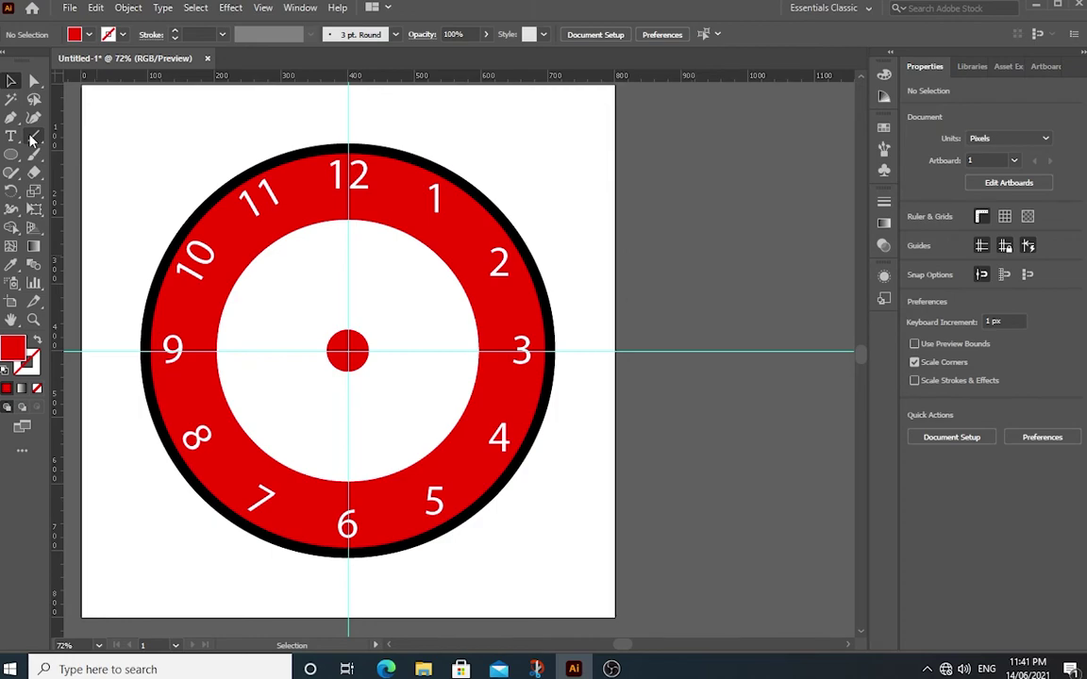
# - Draw a vertical line about 174 px long from the clock's centre towards the 12, with a 3 pt black stroke
pyautogui.click(33, 137)
pyautogui.moveTo(347, 351); pyautogui.dragTo(353, 235)
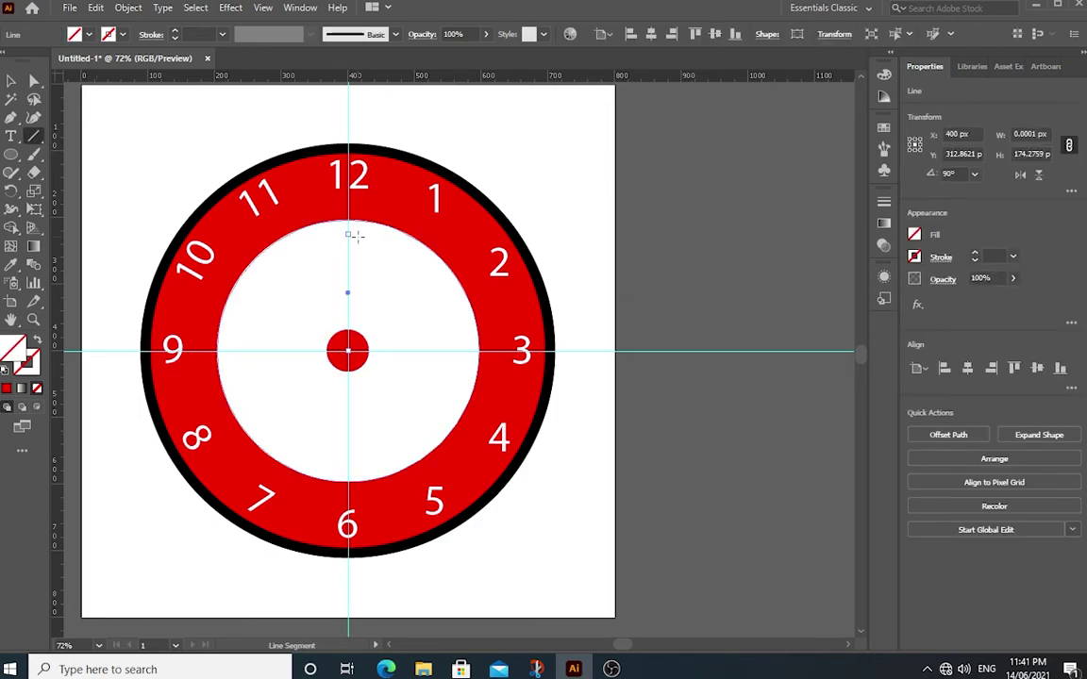
pyautogui.click(222, 34)
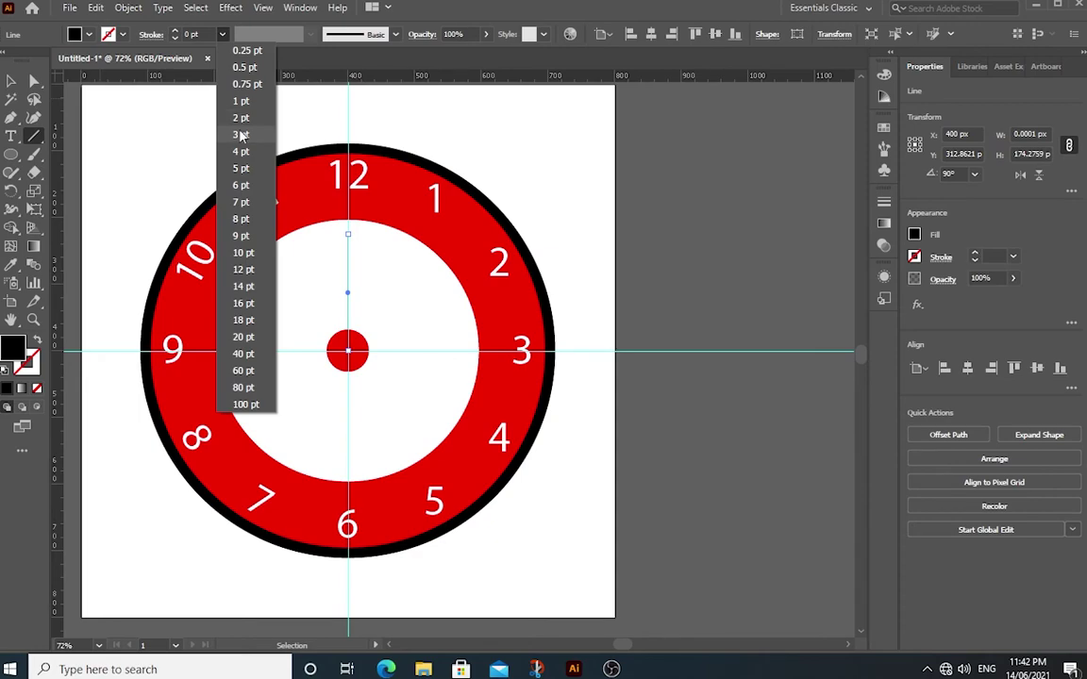
pyautogui.click(240, 135)
# - Draw two more 3 pt black hands from the clock's centre, a shorter one towards the 4 and one towards the 8
pyautogui.click(33, 136)
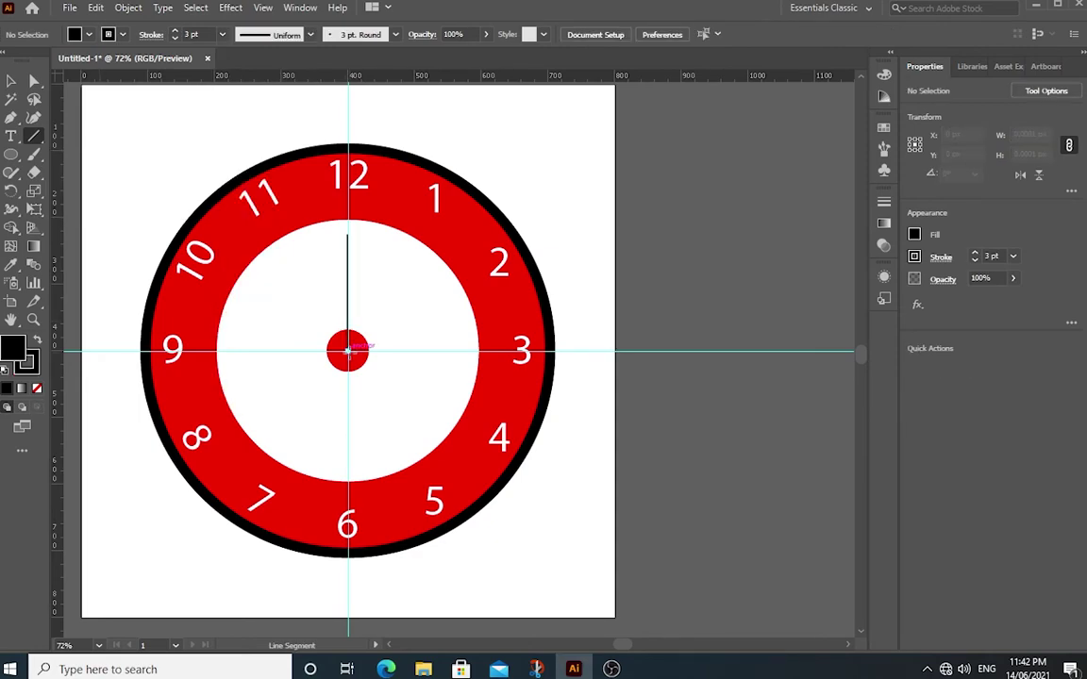
pyautogui.moveTo(348, 351); pyautogui.dragTo(420, 392)
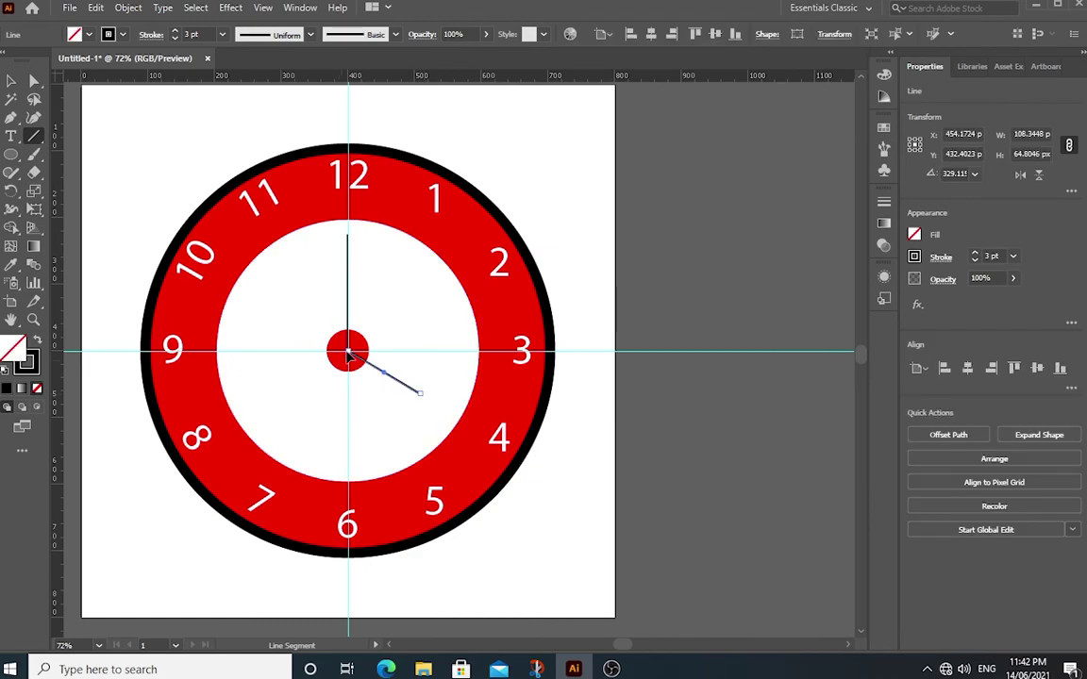
pyautogui.moveTo(341, 359); pyautogui.dragTo(258, 400)
pyautogui.press('v')
pyautogui.moveTo(327, 375); pyautogui.dragTo(347, 352)
# - Set the stroke weight of the vertical hand pointing to the 12 to 6 pt
pyautogui.click(347, 283)
pyautogui.click(222, 34)
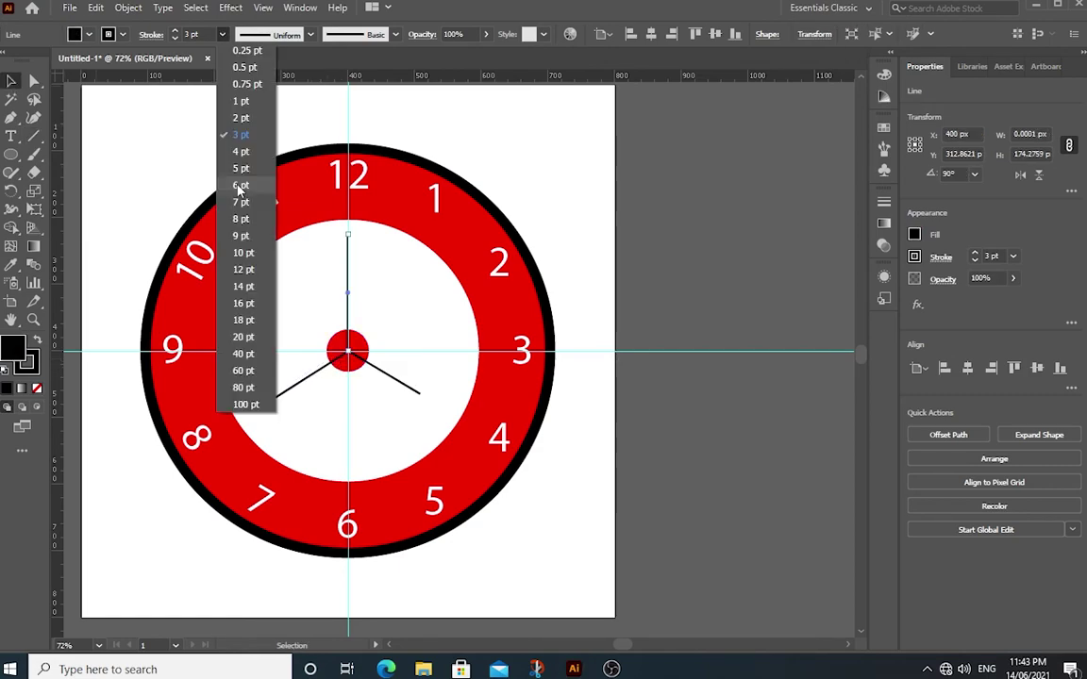
pyautogui.click(243, 173)
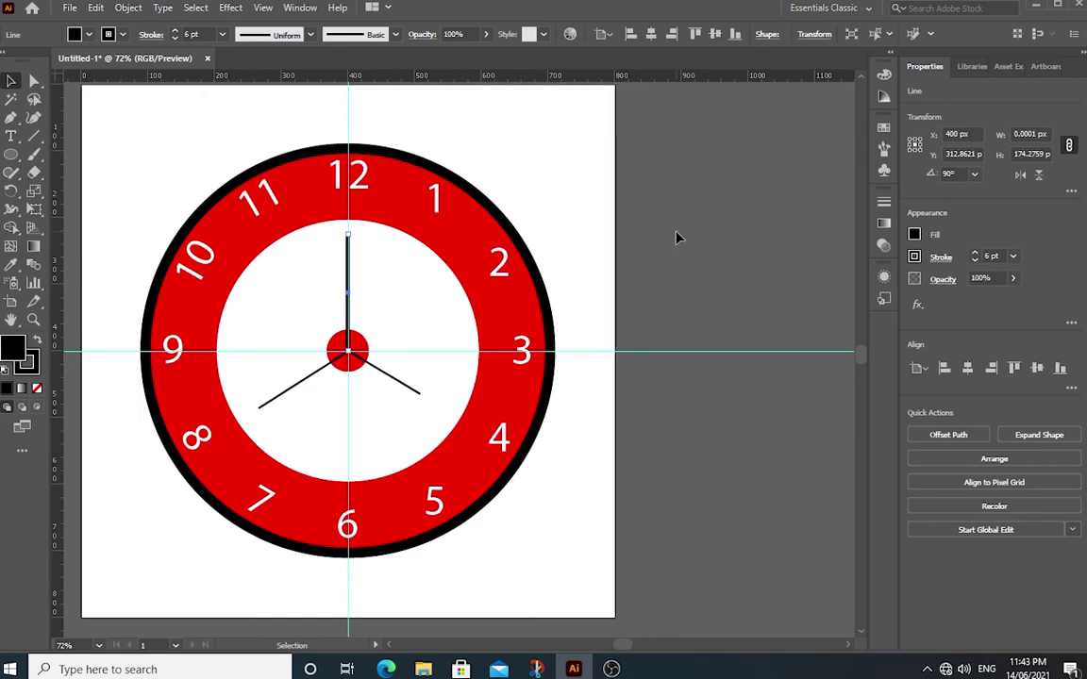
# - Set the stroke weight of the two clock hands towards the 4 and the 8 to 6 pt
pyautogui.click(303, 379)
pyautogui.click(221, 34)
pyautogui.click(240, 185)
# - Give the vertical hand a black-cuffed pointing-hand arrowhead at its outer end, aimed at the 12, leaving the centre end plain
pyautogui.click(308, 8)
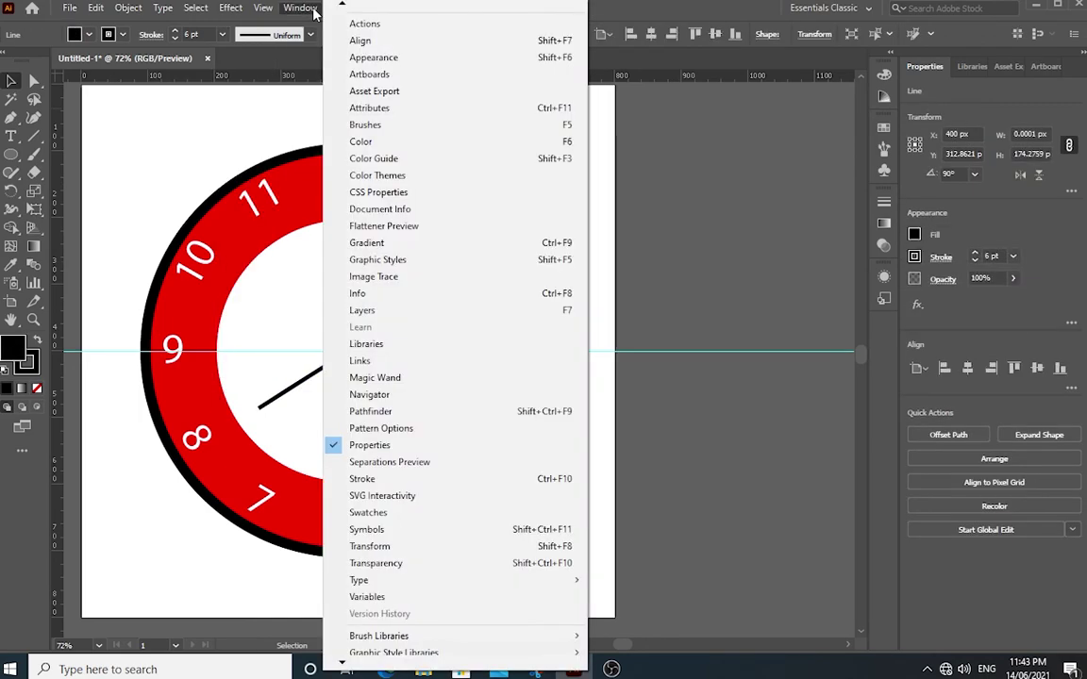
pyautogui.click(363, 478)
pyautogui.click(188, 402)
pyautogui.scroll(-5, 123, 518)
pyautogui.click(141, 447)
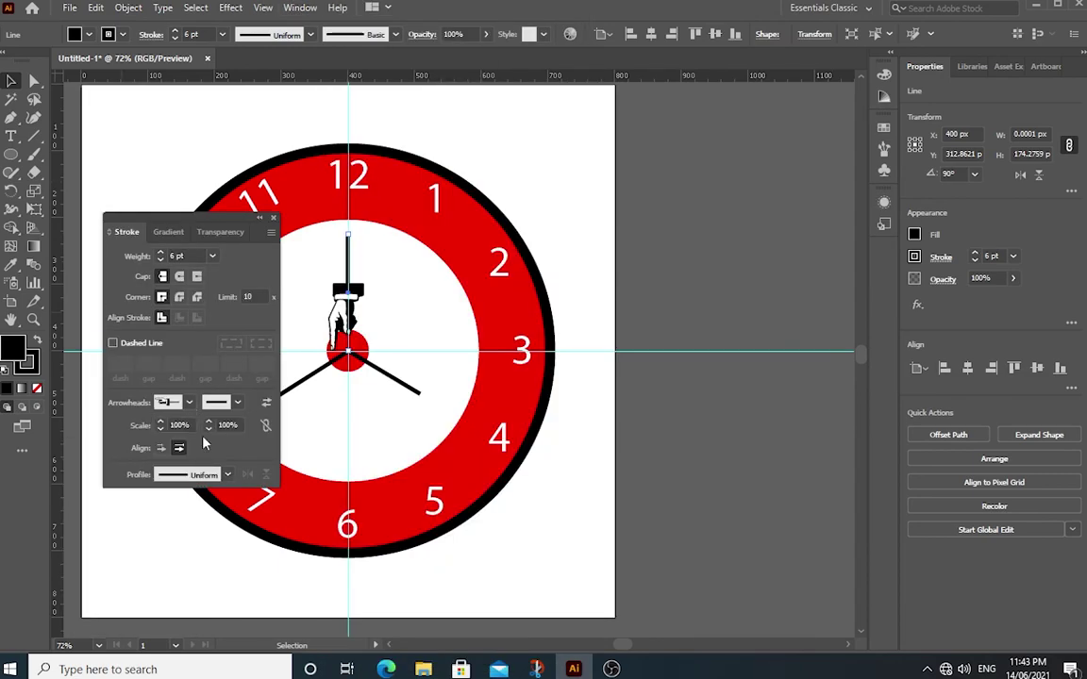
pyautogui.click(236, 401)
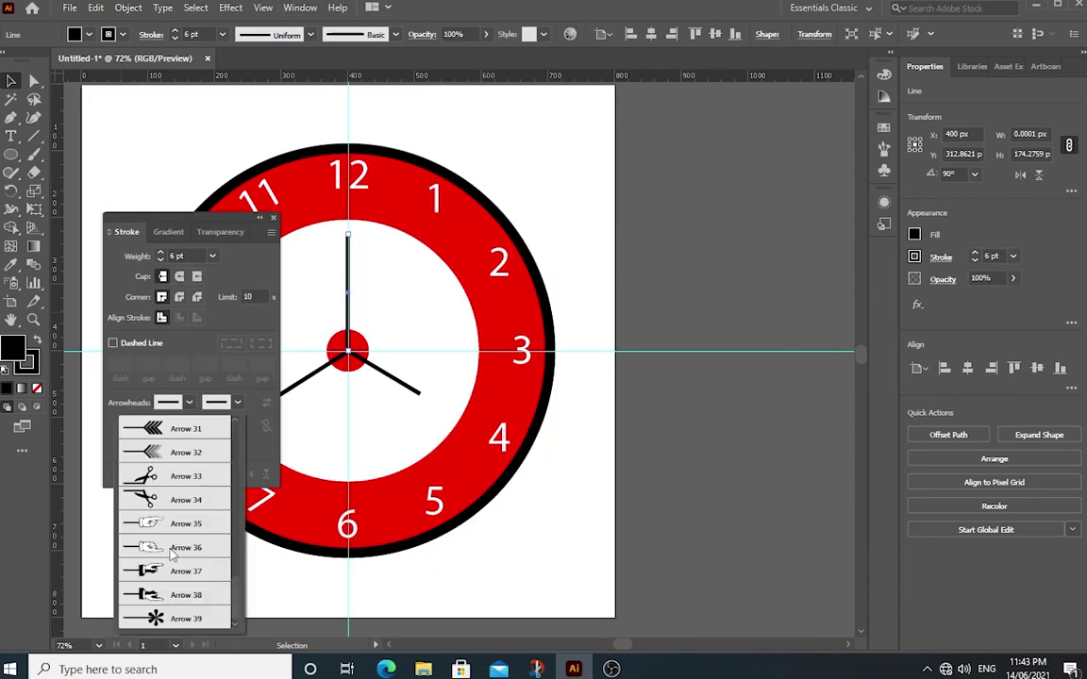
pyautogui.click(151, 533)
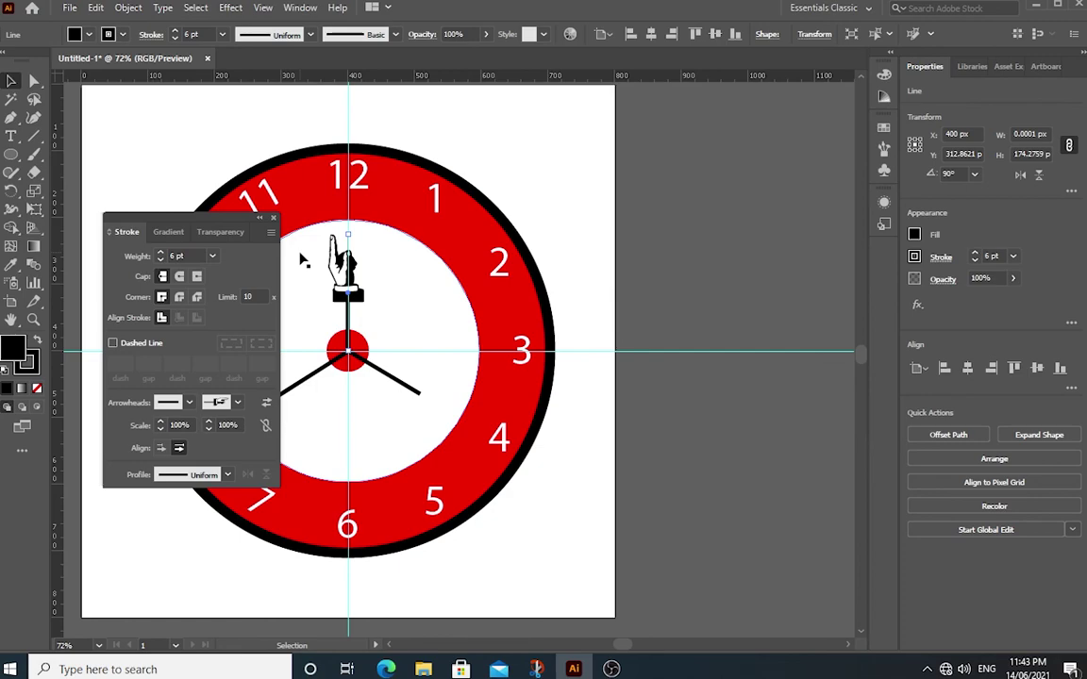
# - Add a black-cuffed pointing-hand arrowhead to the outer end of the short hand towards the 4
pyautogui.click(386, 373)
pyautogui.click(189, 402)
pyautogui.scroll(-5, 186, 539)
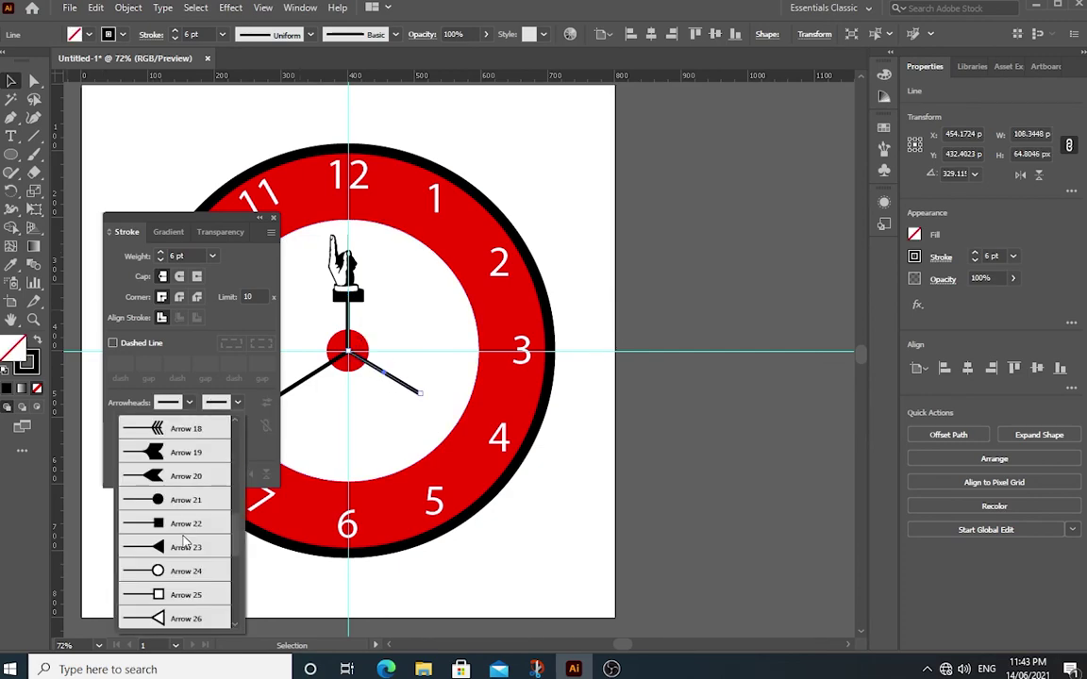
pyautogui.scroll(-3, 186, 539)
pyautogui.click(186, 539)
# - Add the Arrow 39 asterisk arrowhead to the outer end of the hand towards the 8, and thin the vertical hand's stroke
pyautogui.click(237, 402)
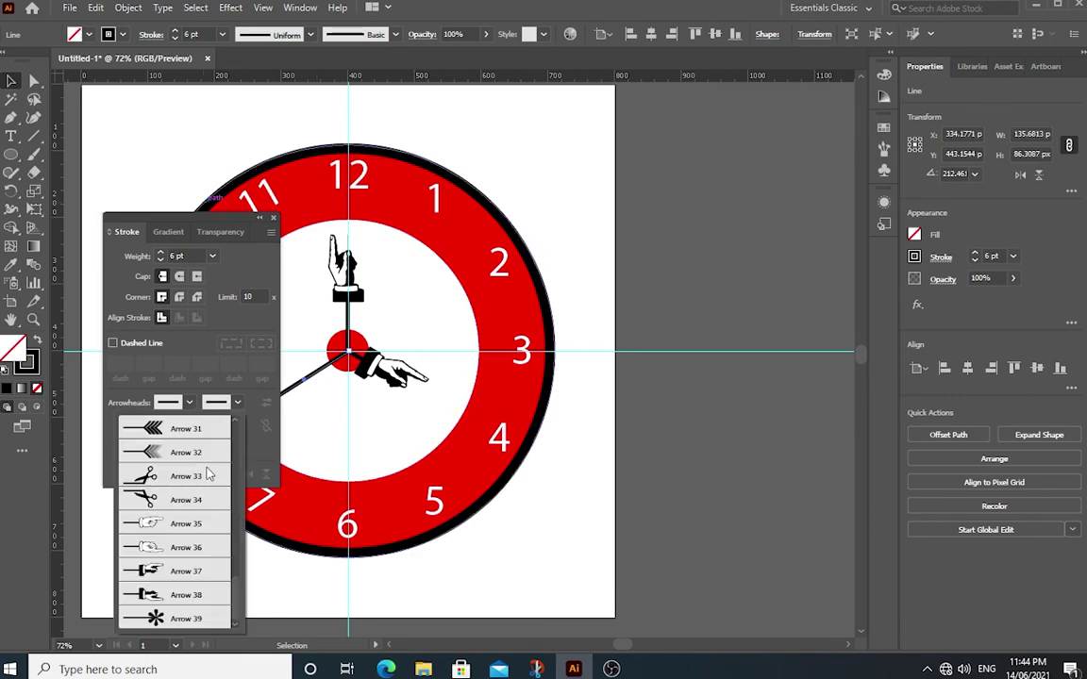
pyautogui.click(186, 618)
pyautogui.click(157, 35)
# - Choose a thinner stroke weight for the short hand pointing towards the 4
pyautogui.click(396, 370)
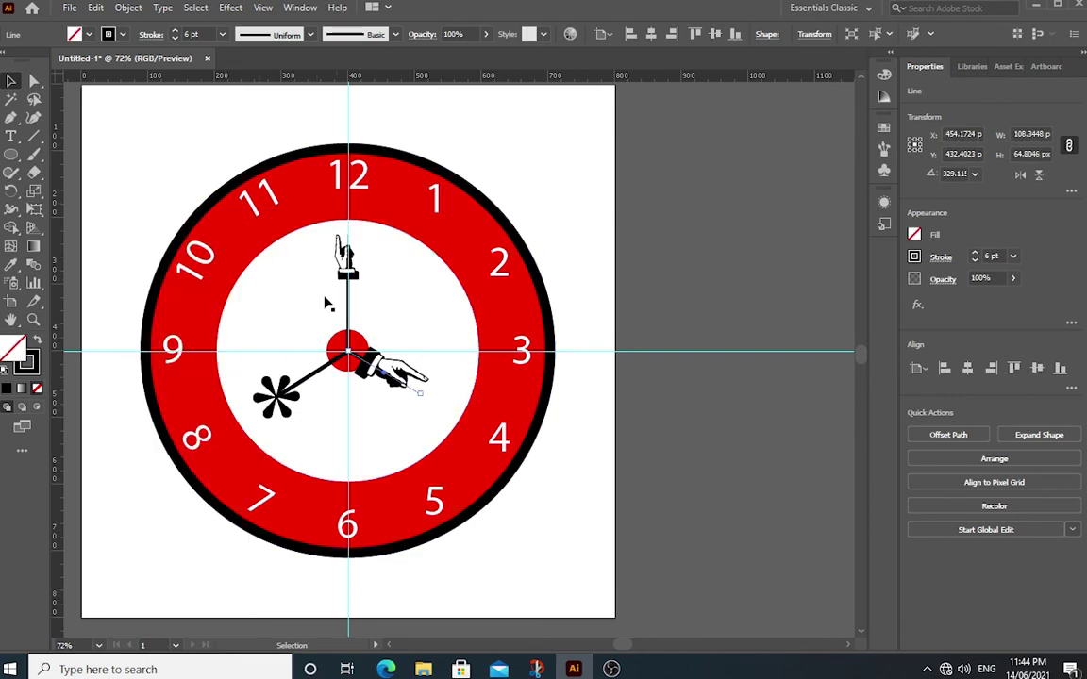
pyautogui.click(221, 34)
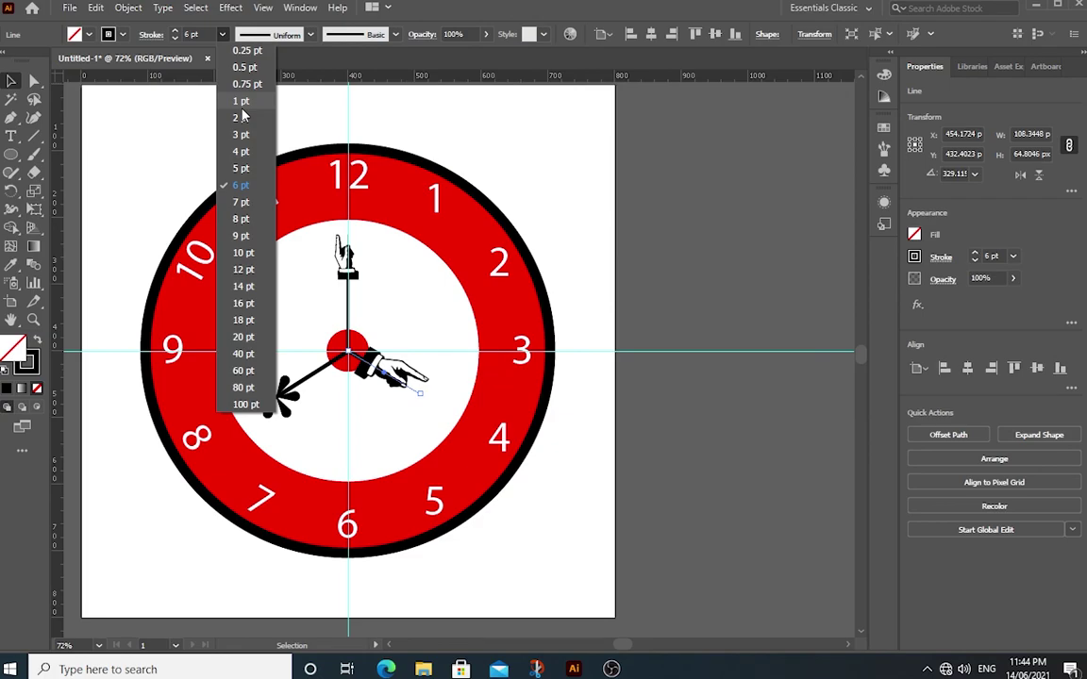
pyautogui.click(242, 117)
pyautogui.click(122, 35)
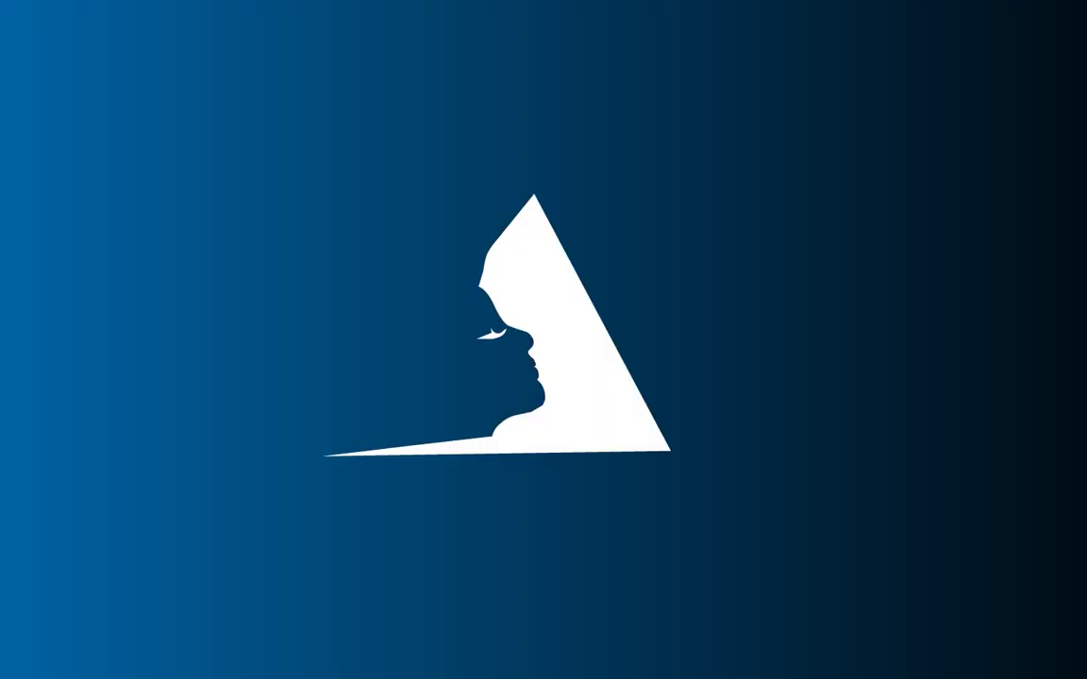